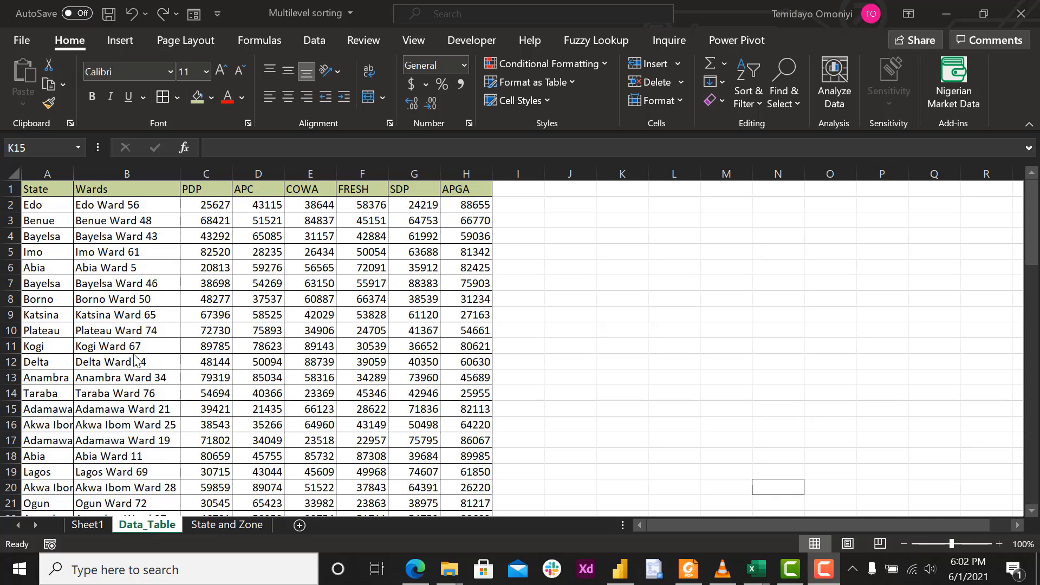
# Review the State and Zone sheet, and insert a blank column before Wards in the Data_Table sheet.
pyautogui.click(207, 525)
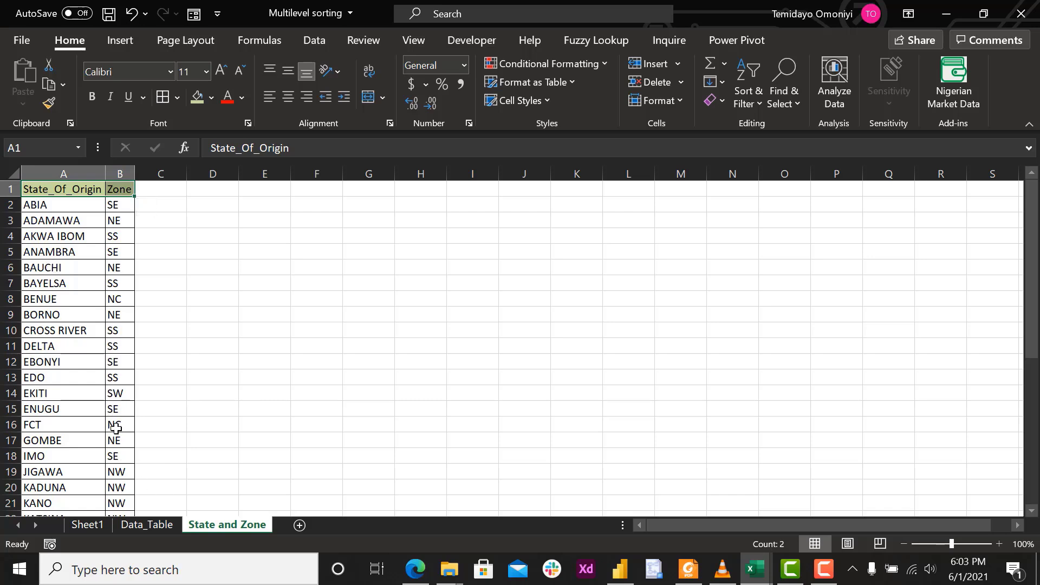
pyautogui.click(135, 525)
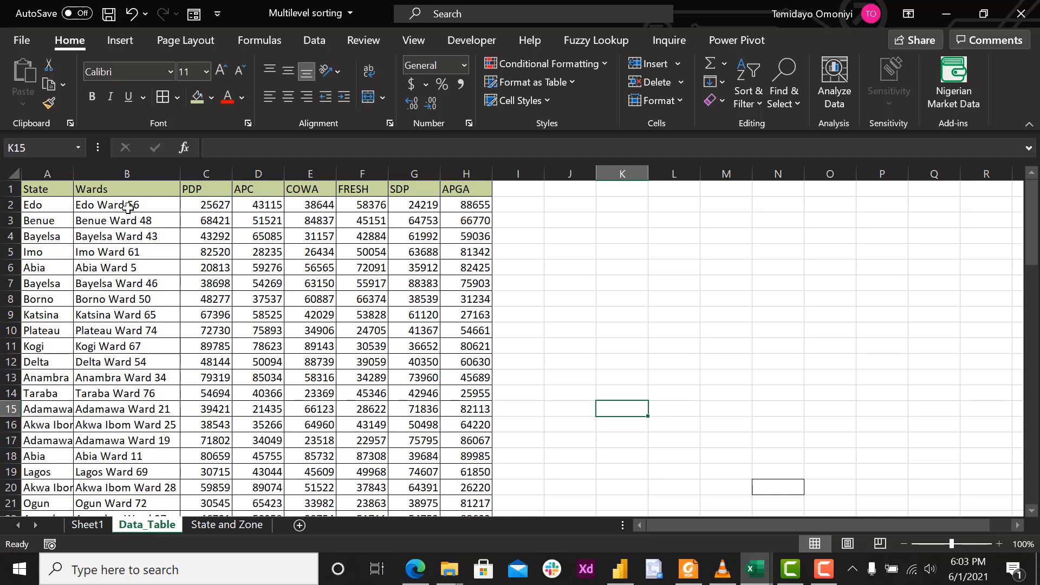
pyautogui.rightClick(126, 172)
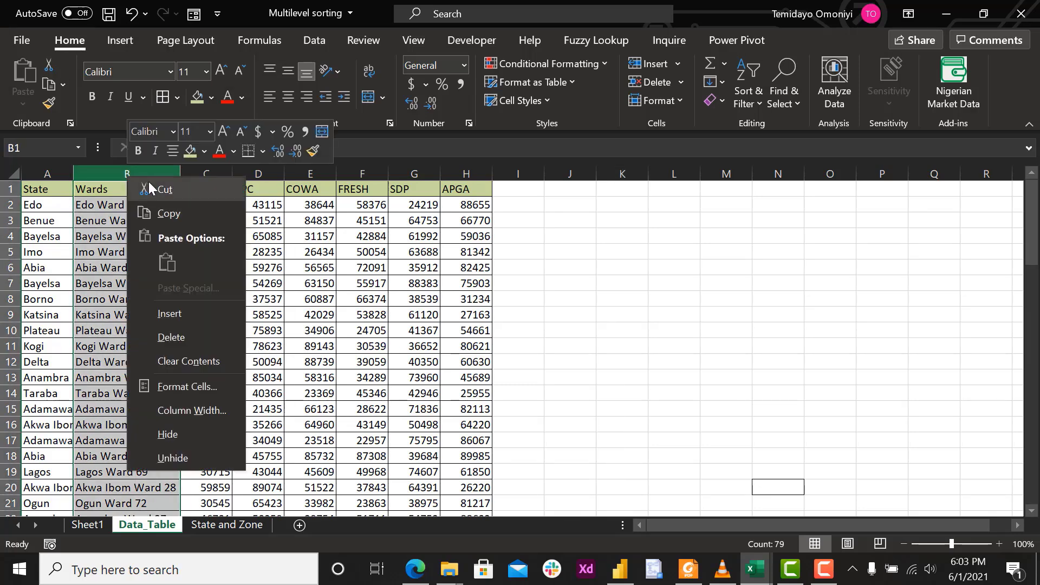
pyautogui.click(181, 313)
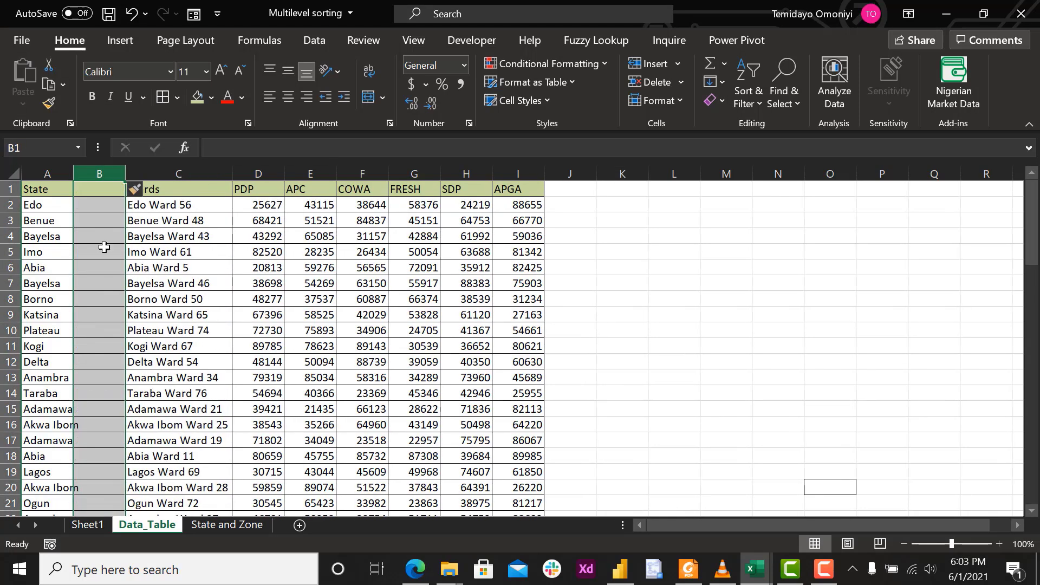
# Enter the header Zone_Vlookup in B1 and widen column B to fit it.
pyautogui.doubleClick(97, 192)
pyautogui.write('Zone_')
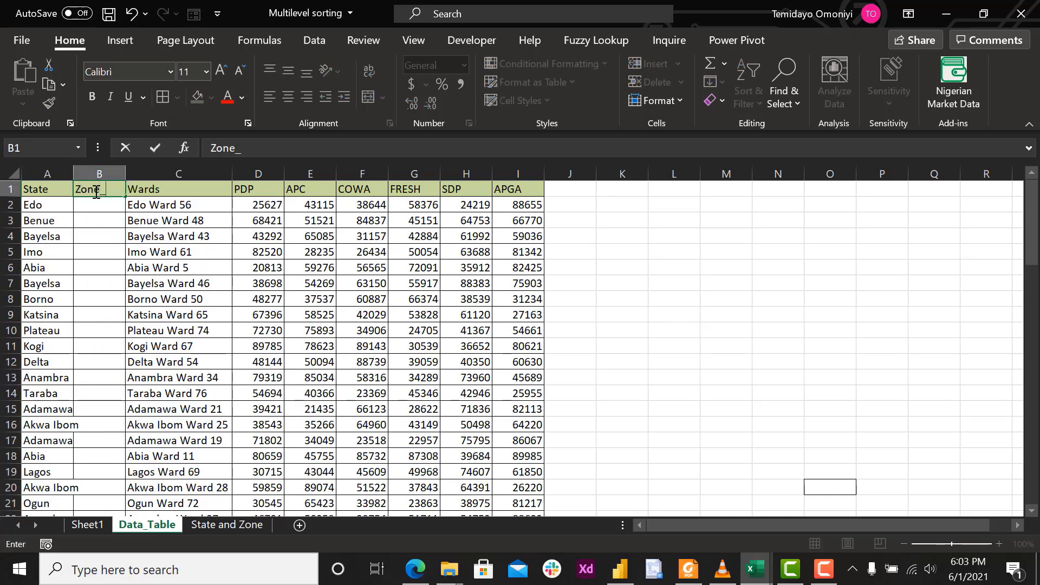
pyautogui.write('Vlooki')
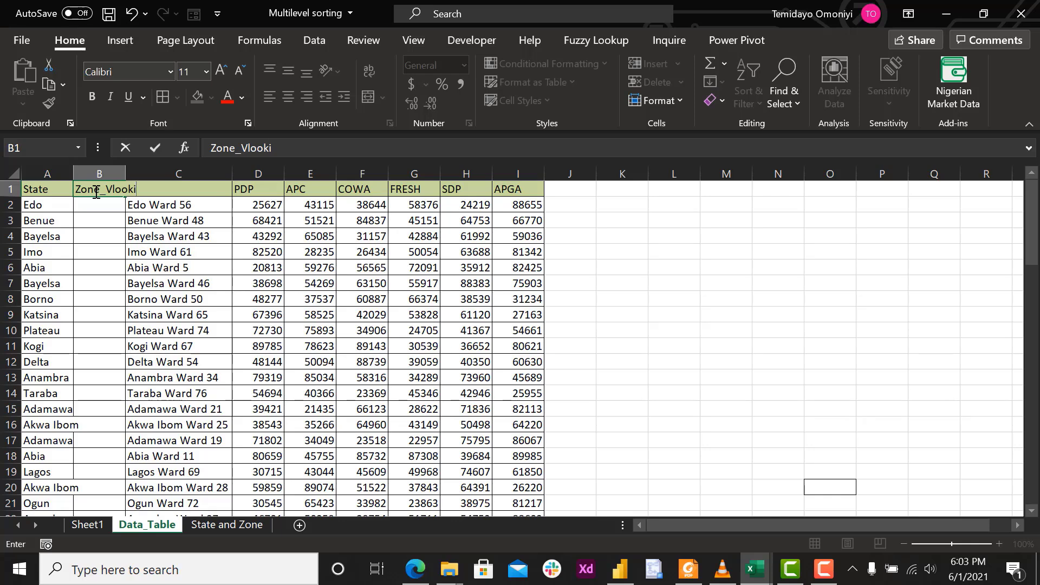
pyautogui.press('BackSpace')
pyautogui.write('up')
pyautogui.press('Return')
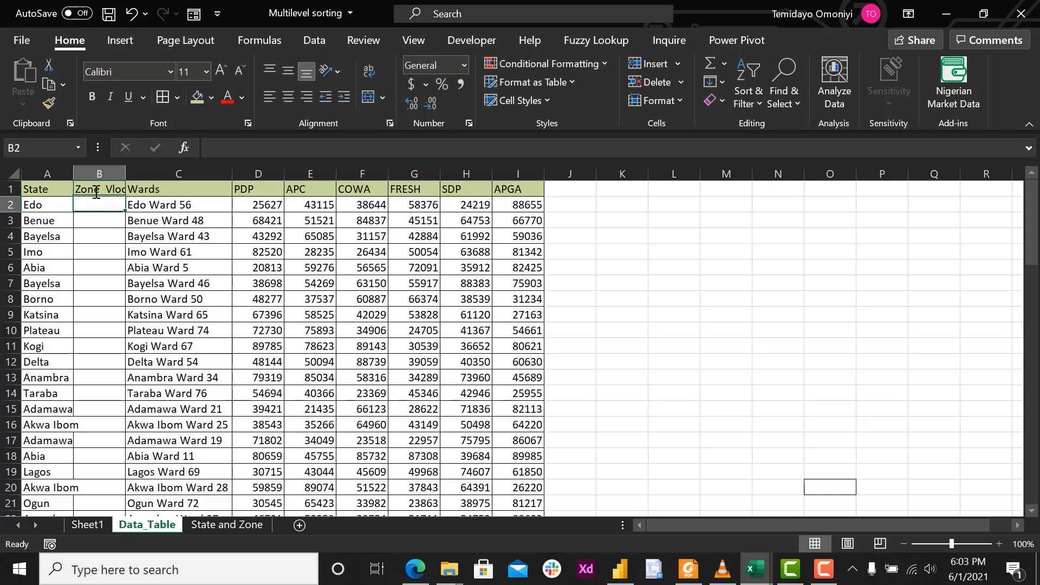
pyautogui.moveTo(125, 172); pyautogui.dragTo(146, 173)
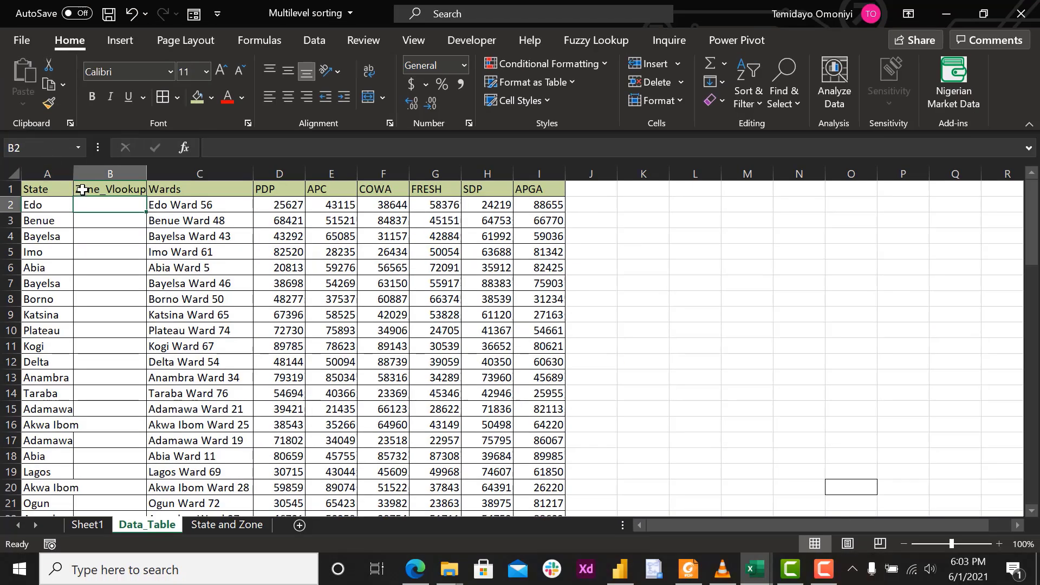
# Begin a VLOOKUP formula in B2 with the state in A2 as the lookup value.
pyautogui.write('=')
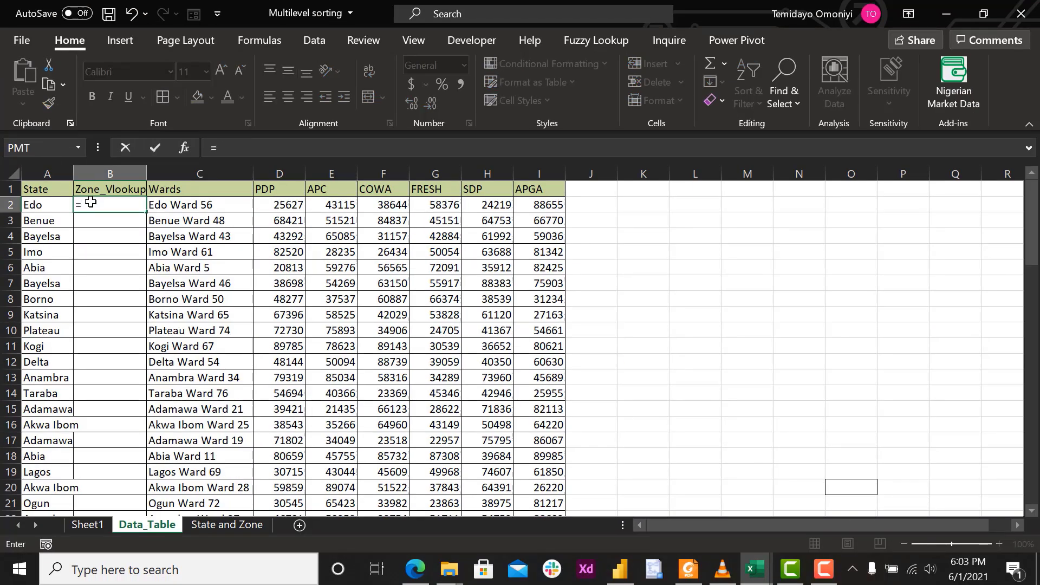
pyautogui.write('vl')
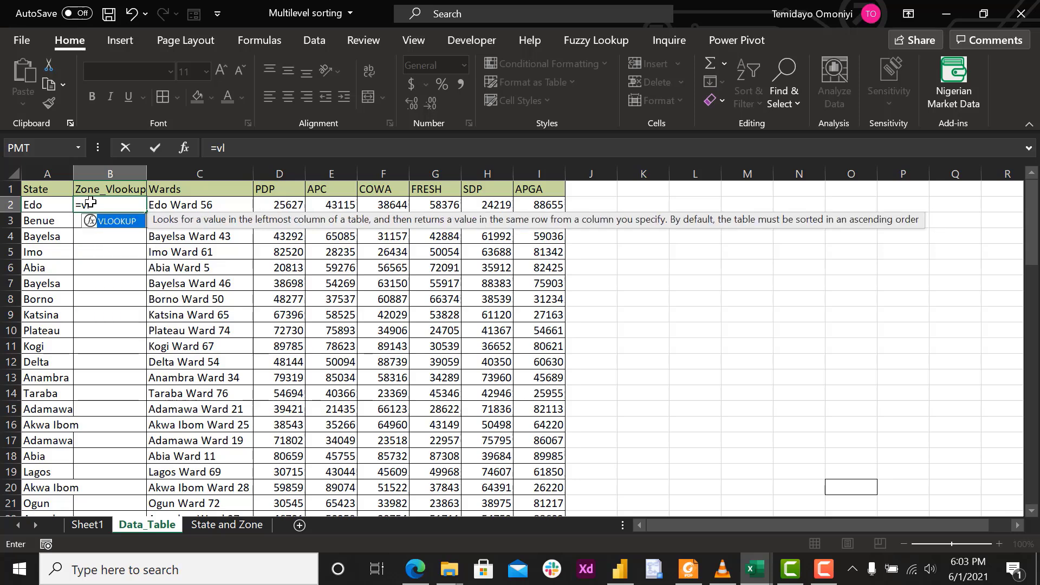
pyautogui.press('Tab')
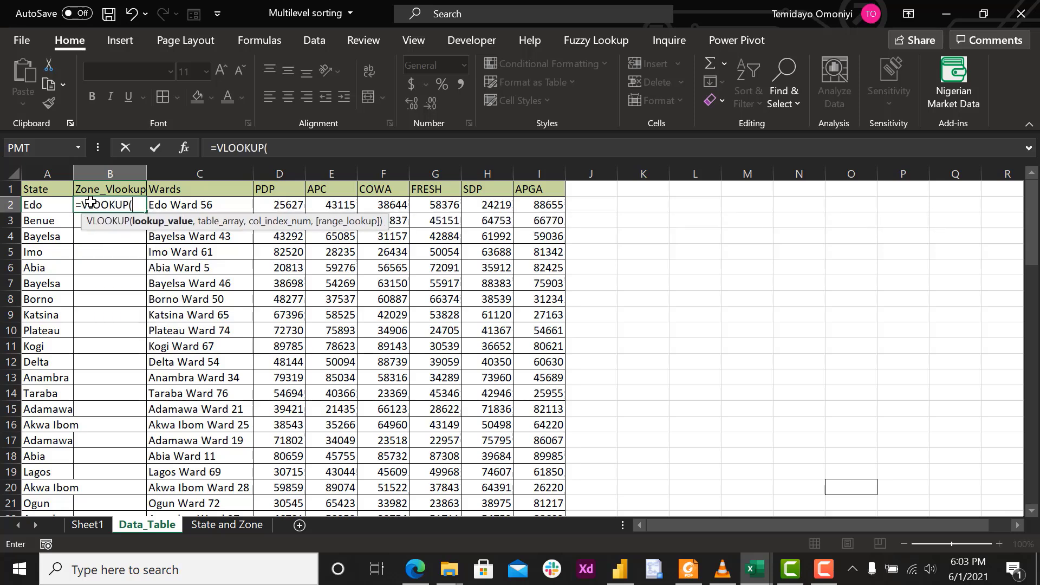
pyautogui.click(46, 205)
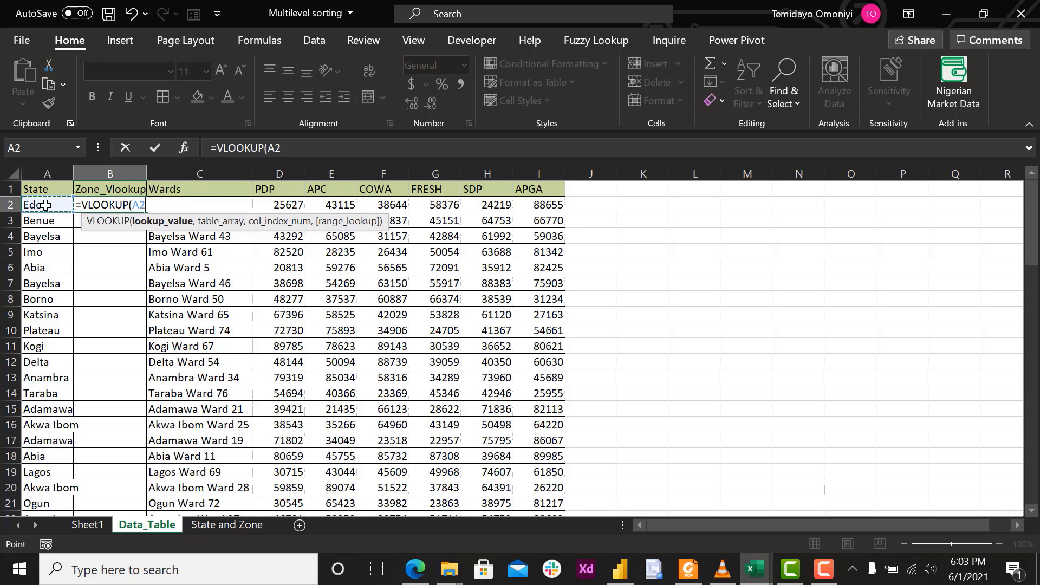
pyautogui.write(',')
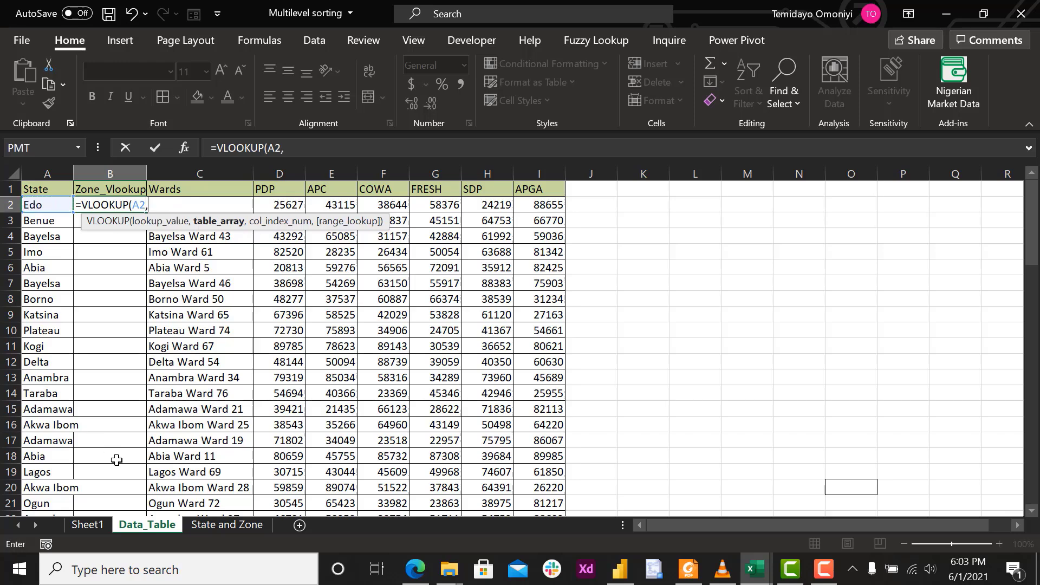
# Set the VLOOKUP table array to the range A2:B38 on the State and Zone sheet.
pyautogui.click(226, 526)
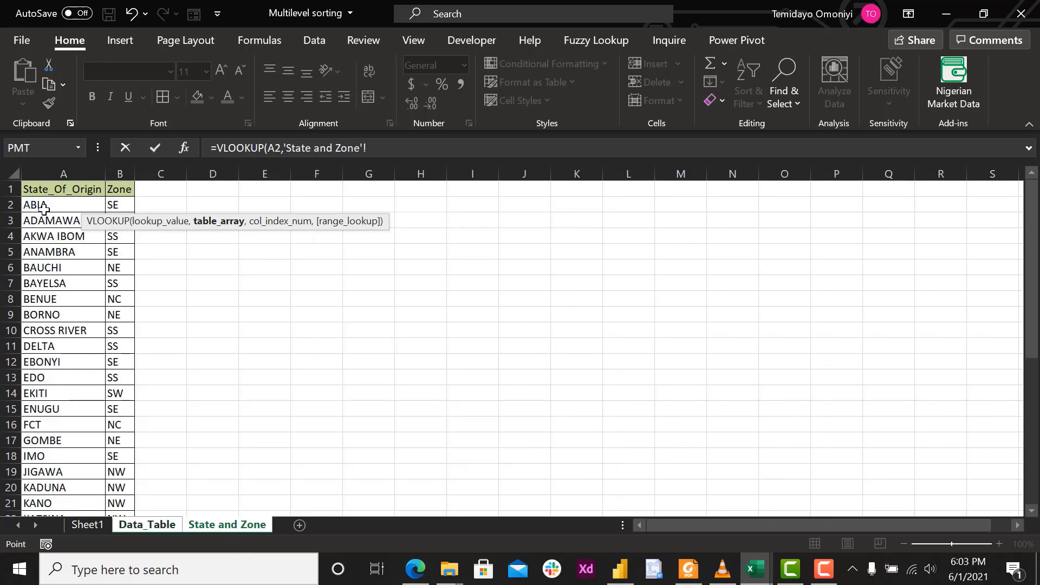
pyautogui.click(44, 205)
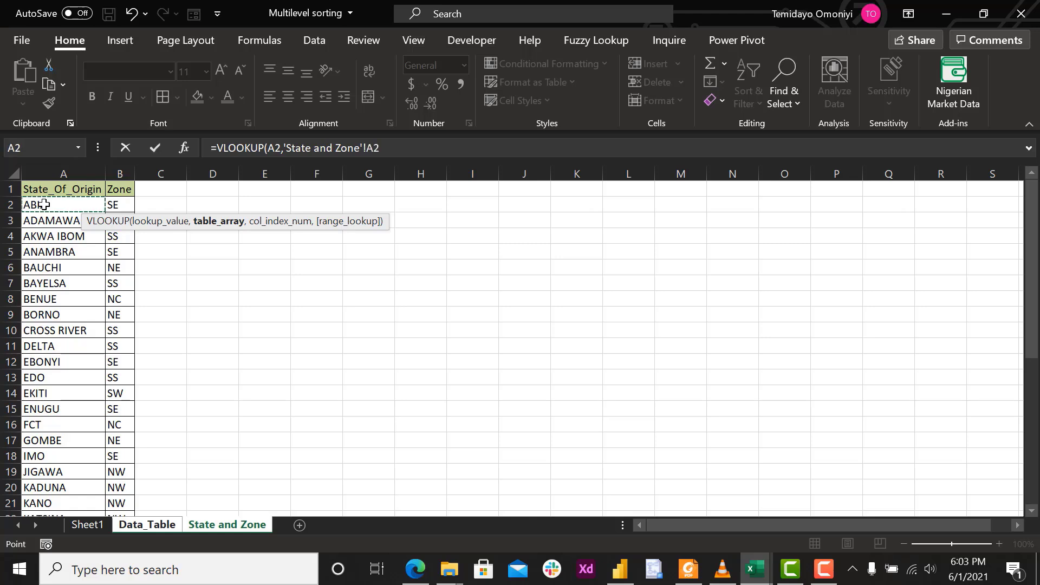
pyautogui.hotkey('shift', 'Right')
pyautogui.hotkey('ctrl', 'shift', 'Down')
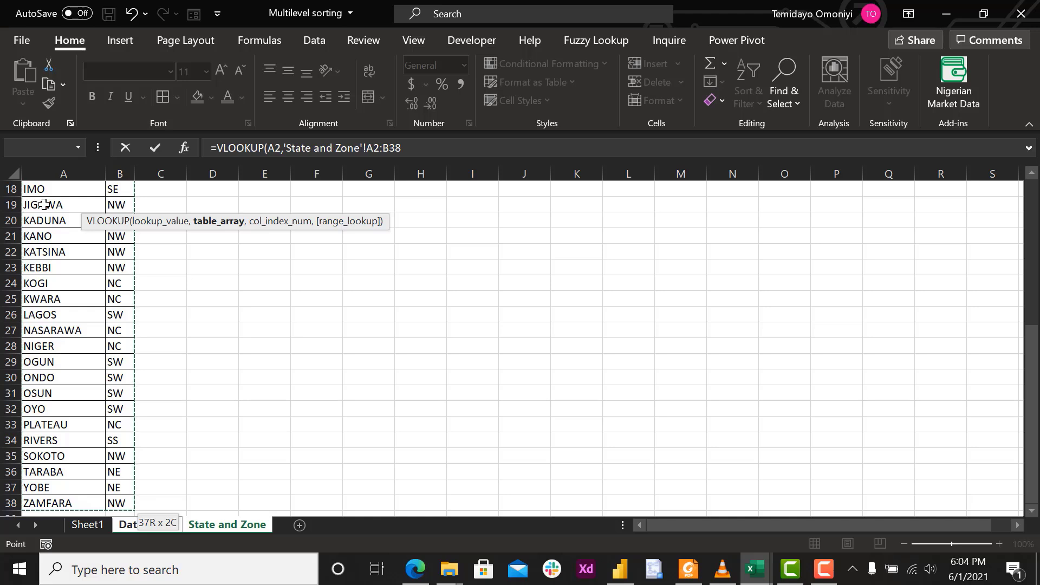
pyautogui.write(',')
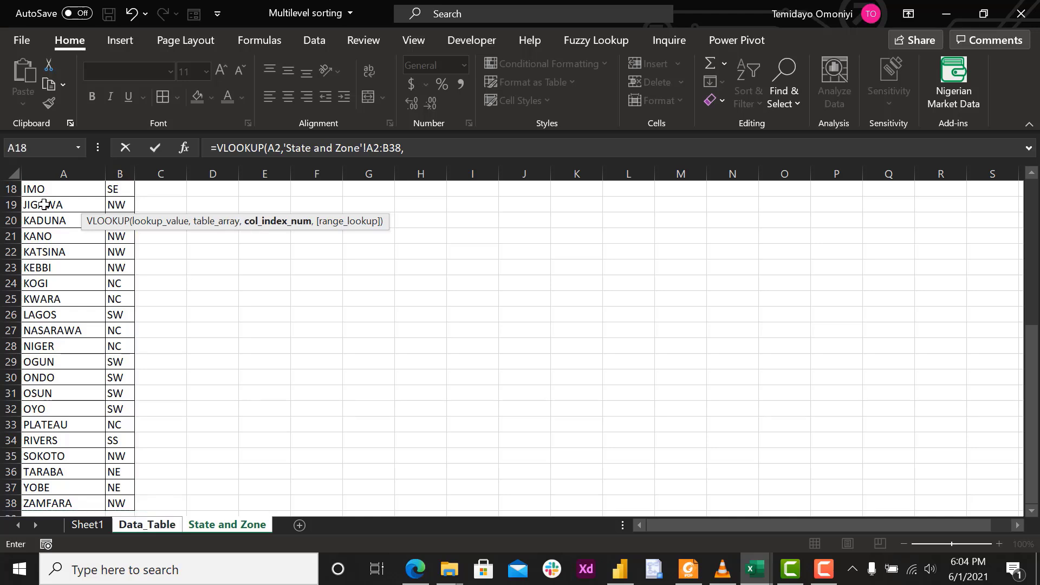
# Complete the VLOOKUP formula with column index 2 and exact match 0.
pyautogui.scroll(6, 44, 205)
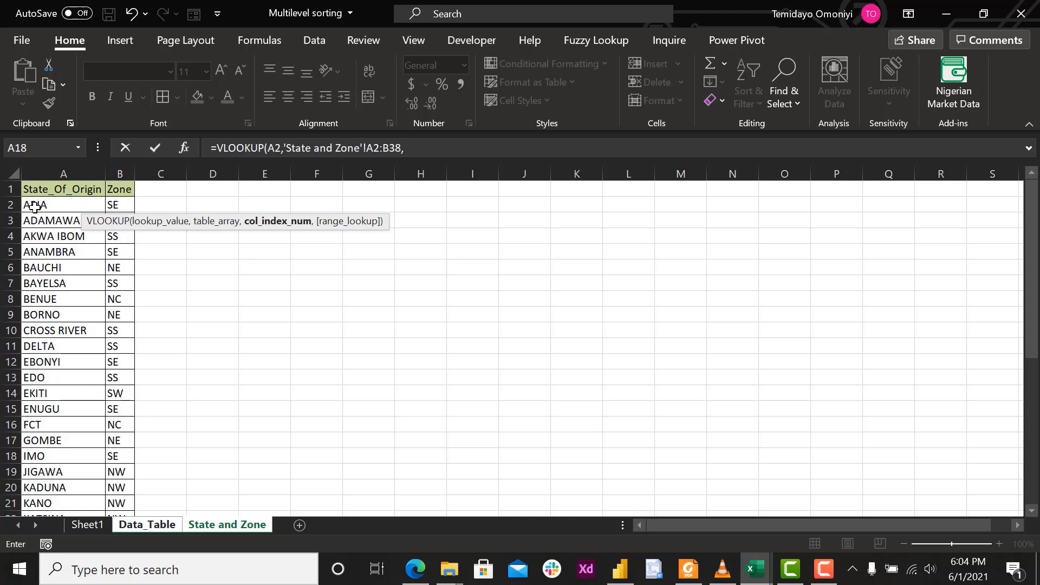
pyautogui.write('2,')
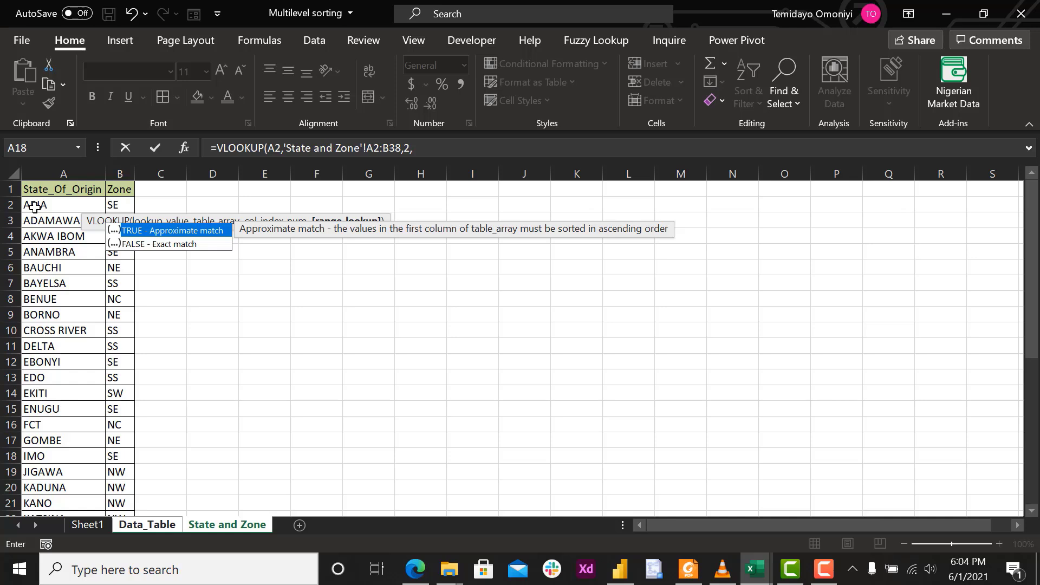
pyautogui.write('0)')
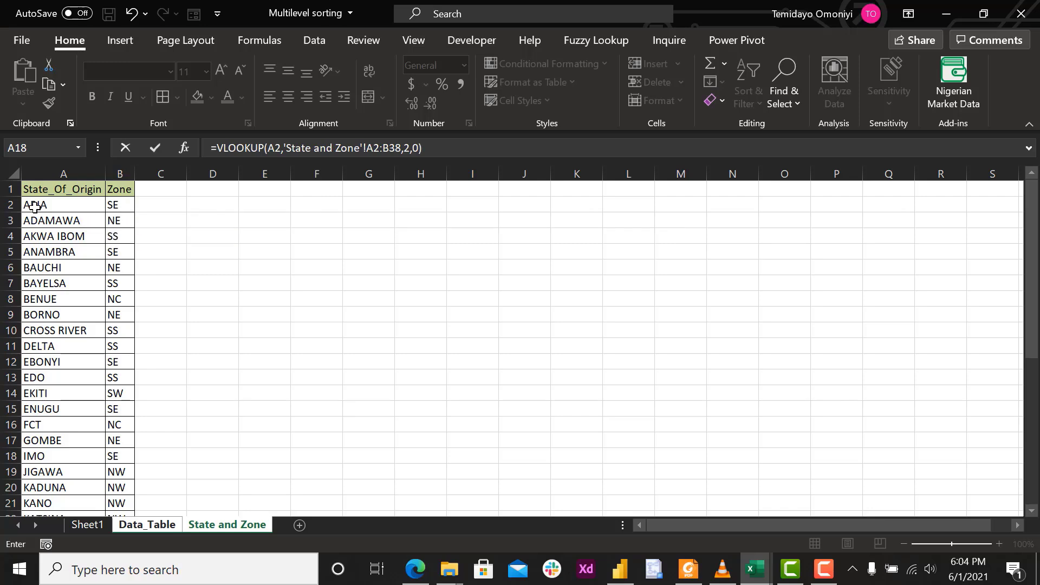
pyautogui.press('Return')
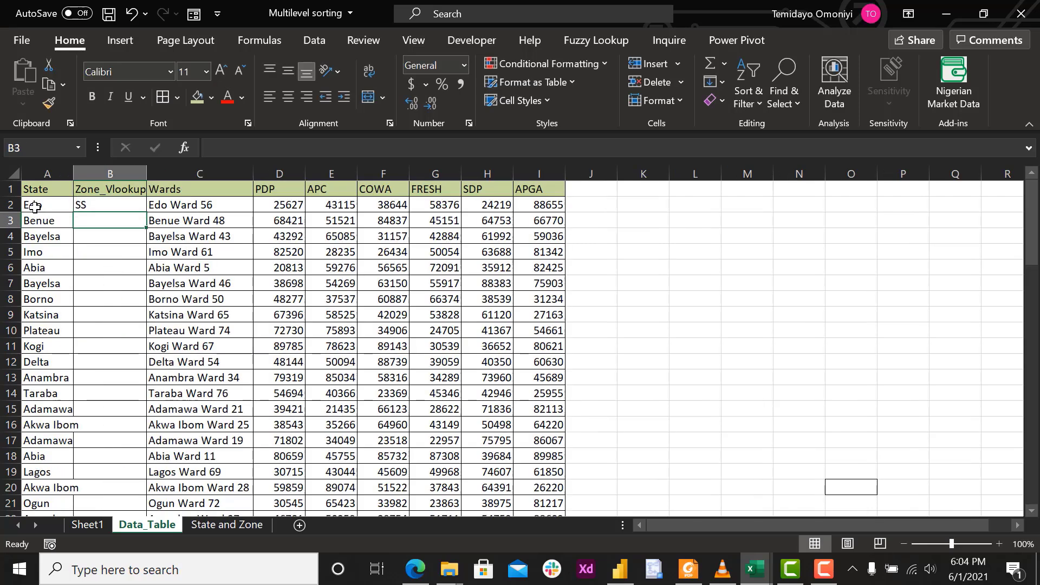
# Fill the VLOOKUP formula from B2 down the Zone_Vlookup column.
pyautogui.click(85, 207)
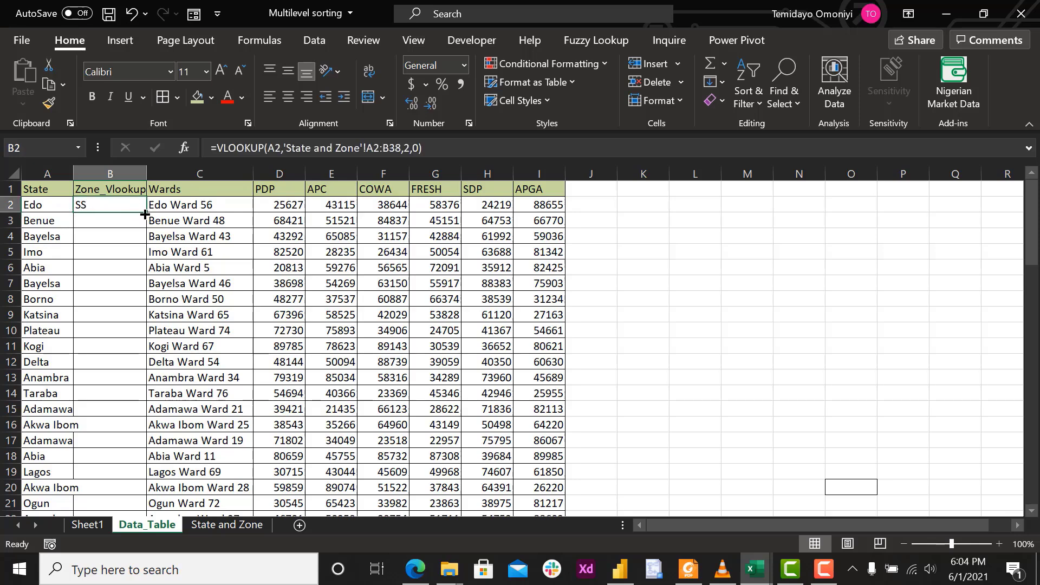
pyautogui.moveTo(146, 214); pyautogui.dragTo(146, 292)
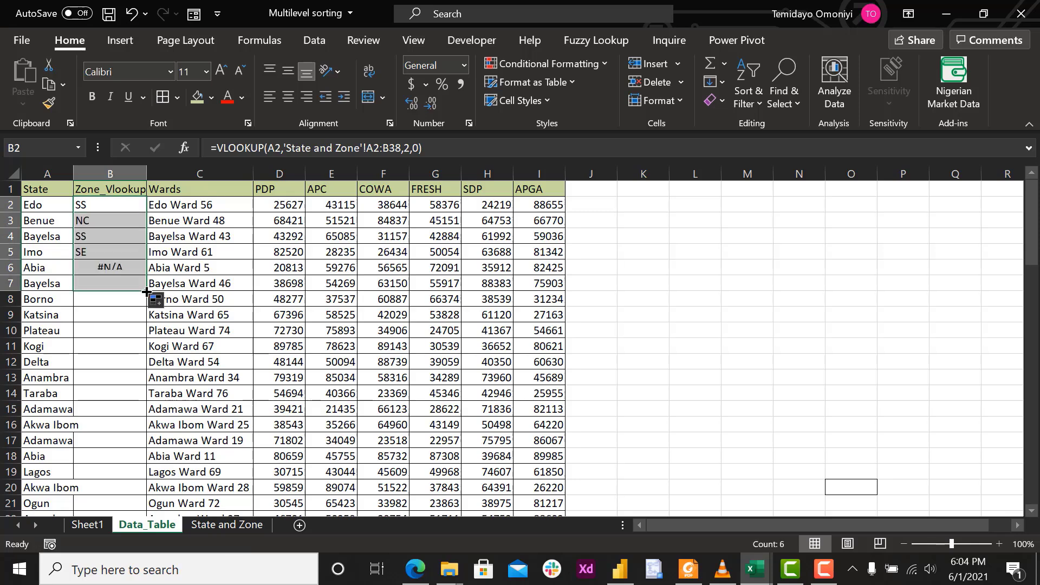
pyautogui.doubleClick(146, 291)
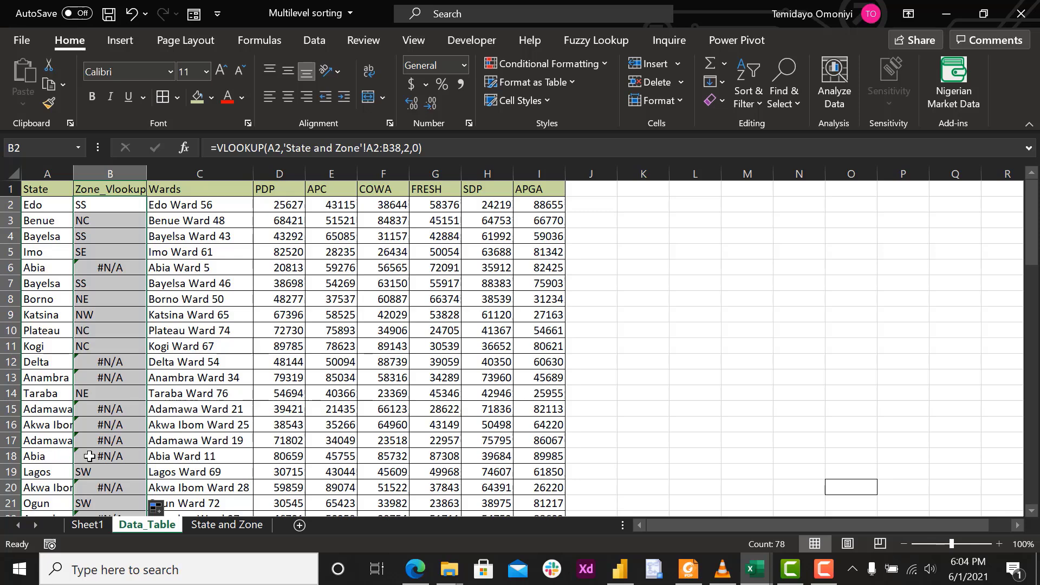
# Make the table array in B2's VLOOKUP formula absolute as $A$2:$B$38.
pyautogui.click(105, 209)
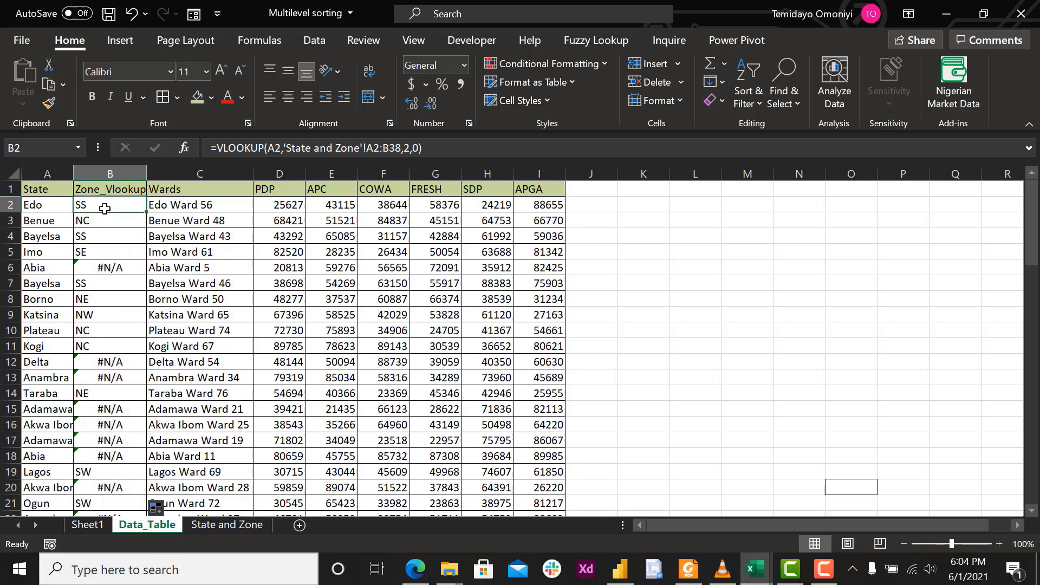
pyautogui.click(400, 145)
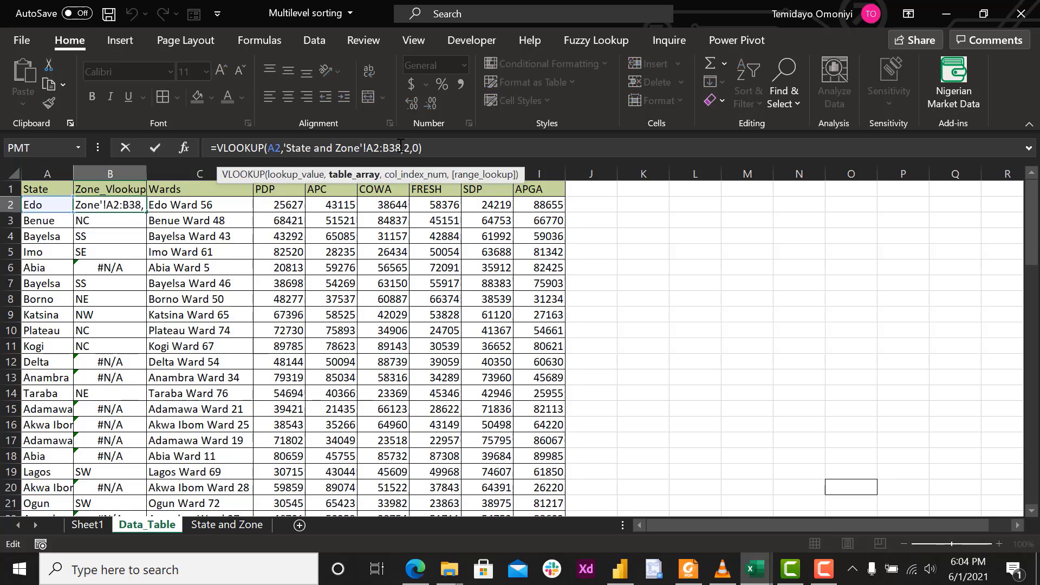
pyautogui.moveTo(376, 152); pyautogui.dragTo(371, 153)
pyautogui.press('F4')
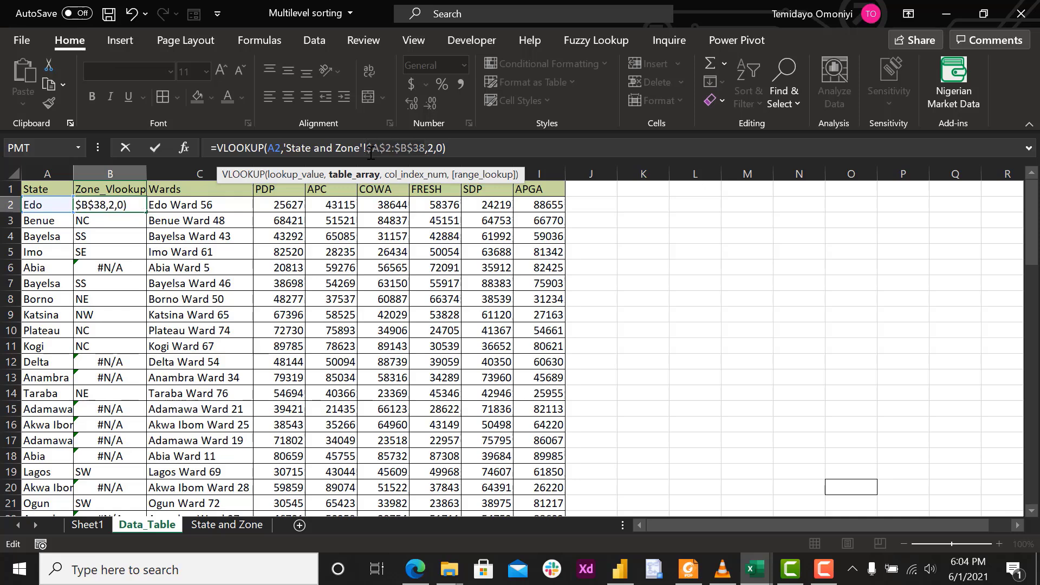
pyautogui.press('Return')
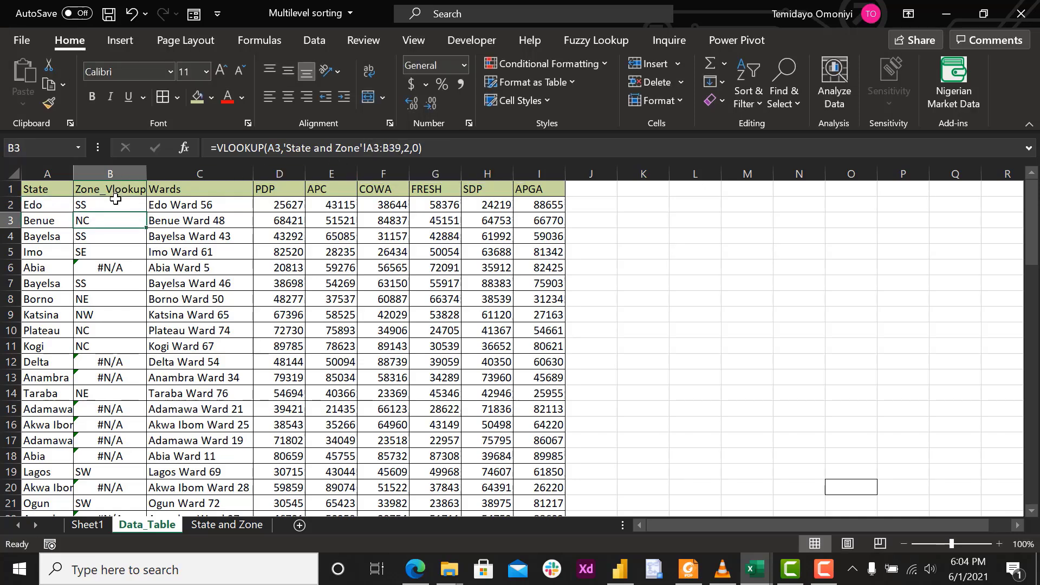
# Copy the B2 formula with the absolute range down the whole Zone_Vlookup column and look over the filled rows.
pyautogui.click(115, 199)
pyautogui.doubleClick(146, 212)
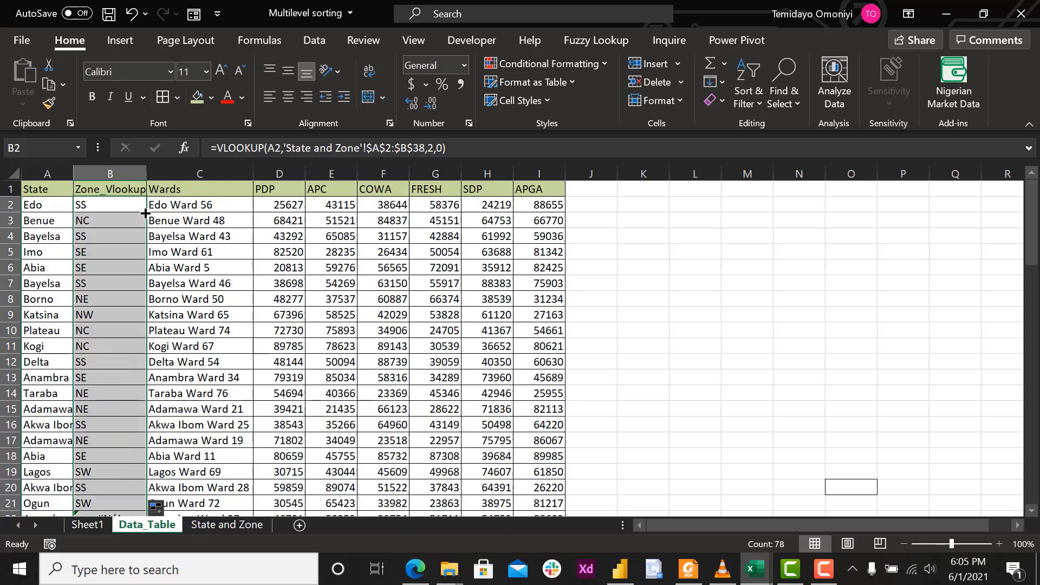
pyautogui.scroll(-20, 98, 337)
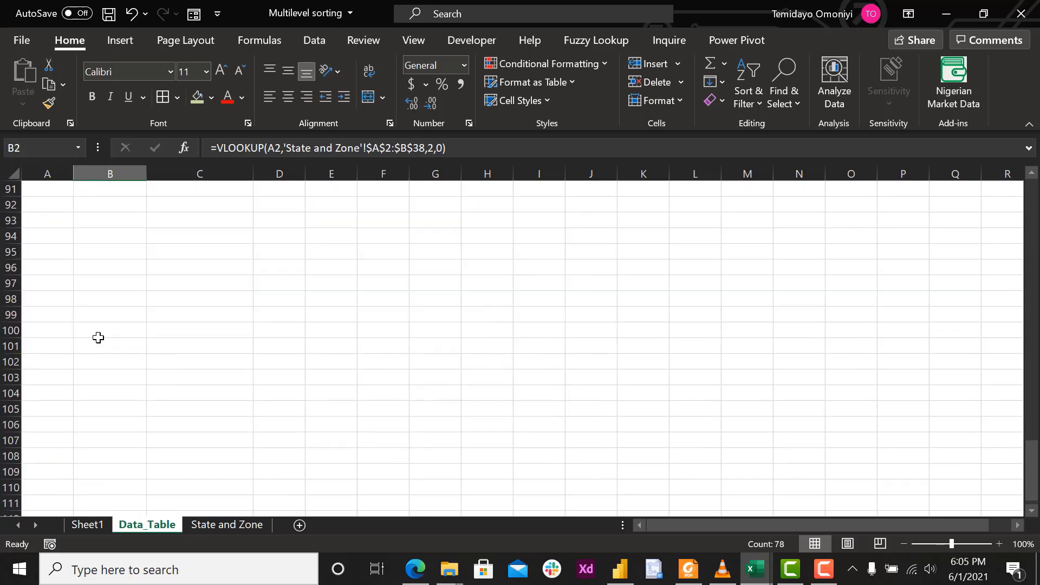
pyautogui.scroll(20, 98, 337)
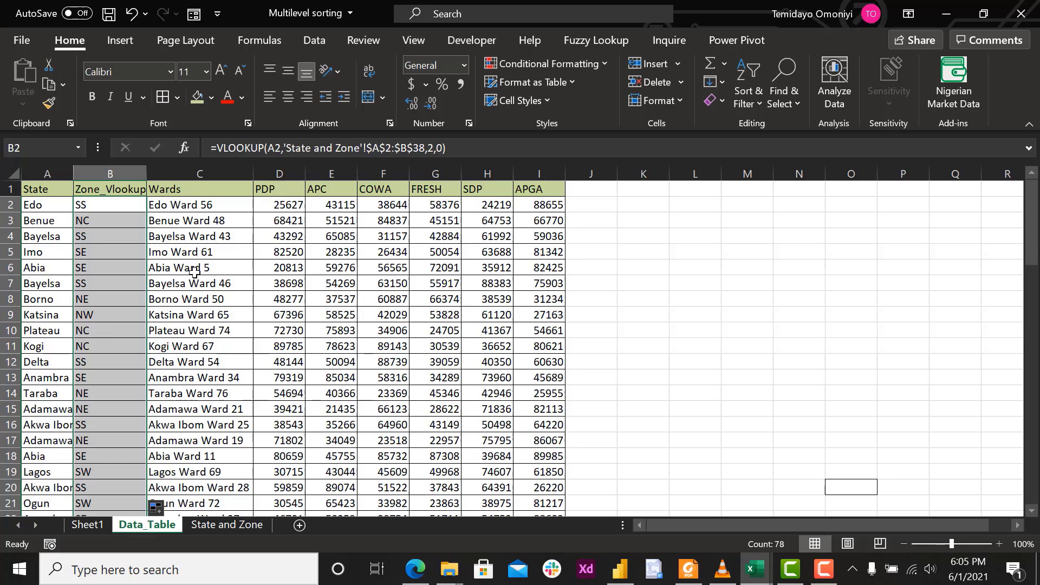
# Load the Data_Table range $A$1:$I$79 with headers into the Power Query Editor using From Table/Range.
pyautogui.click(256, 250)
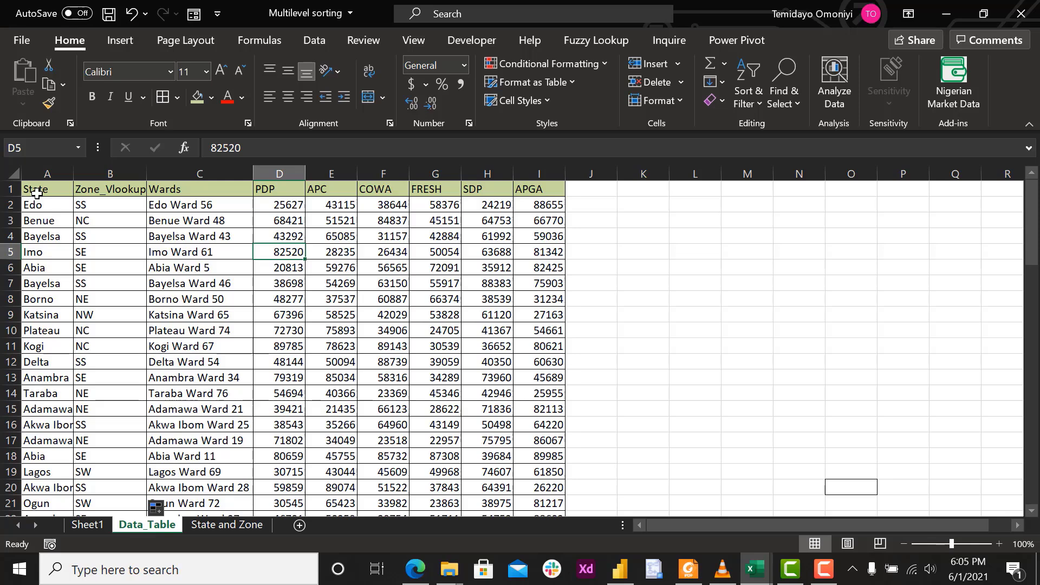
pyautogui.click(36, 192)
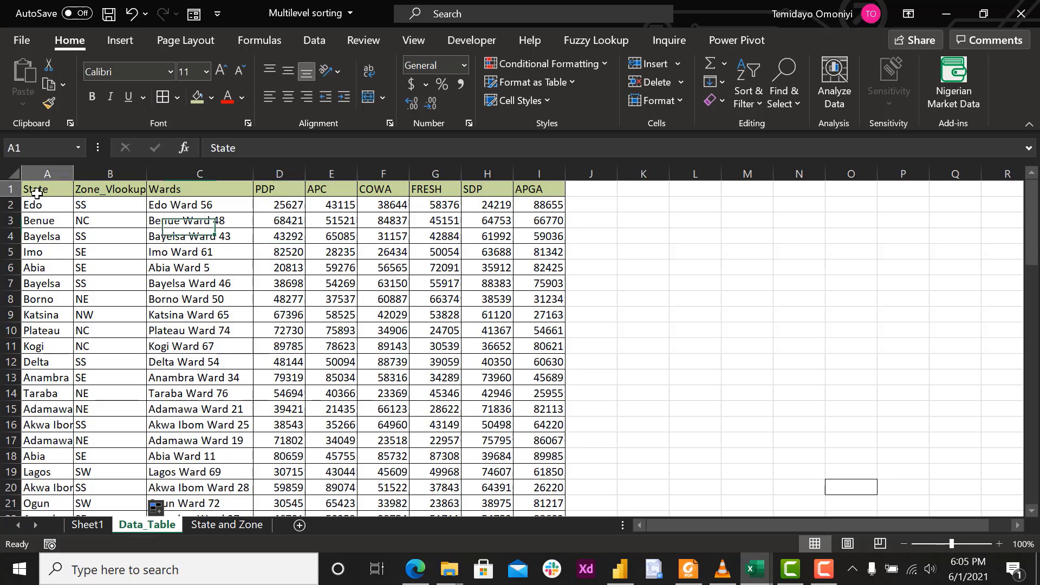
pyautogui.click(314, 41)
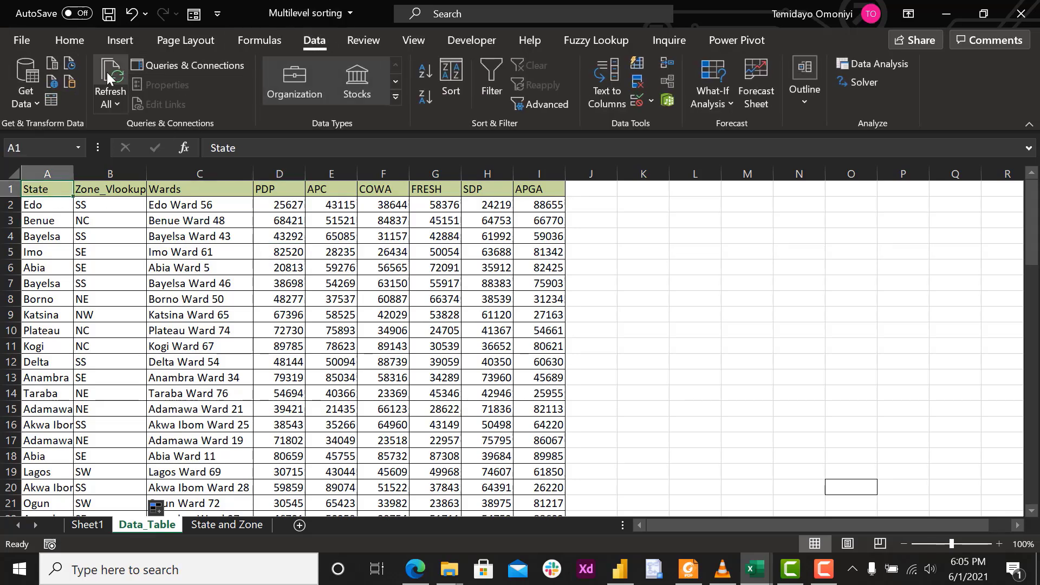
pyautogui.click(50, 102)
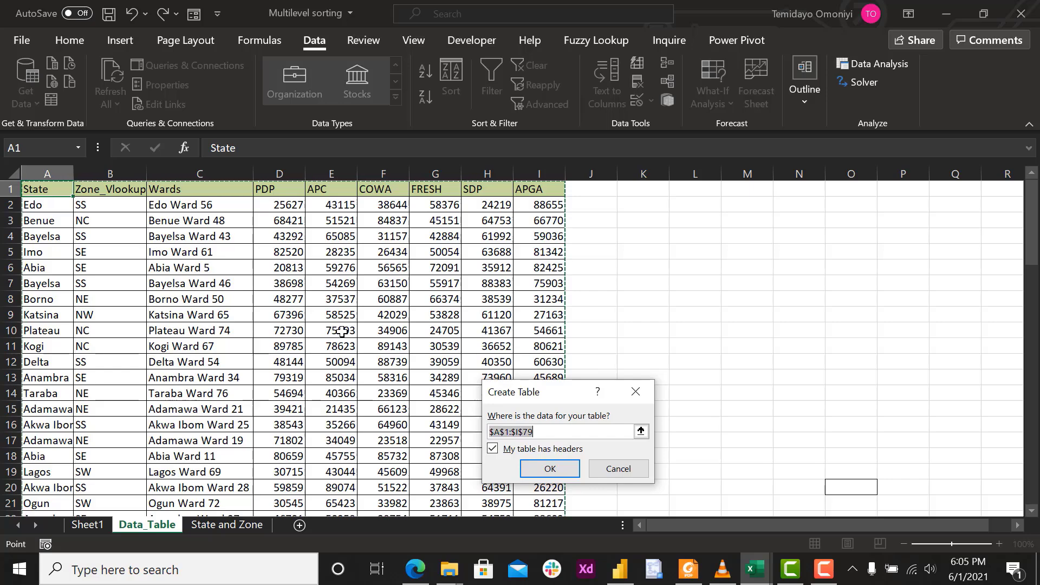
pyautogui.click(550, 468)
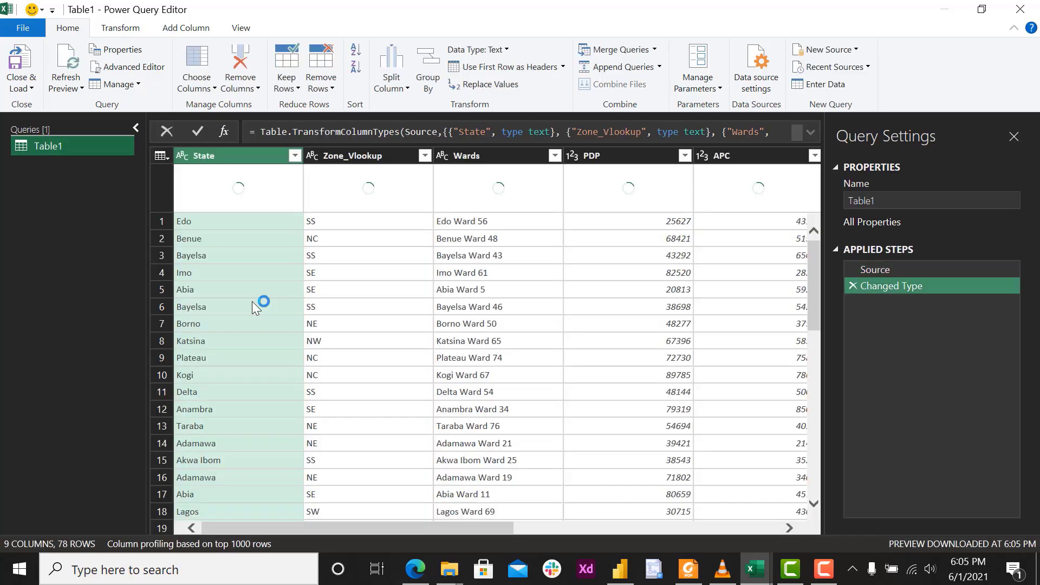
# Rename the ward data query as PowerQuery_State.
pyautogui.doubleClick(76, 144)
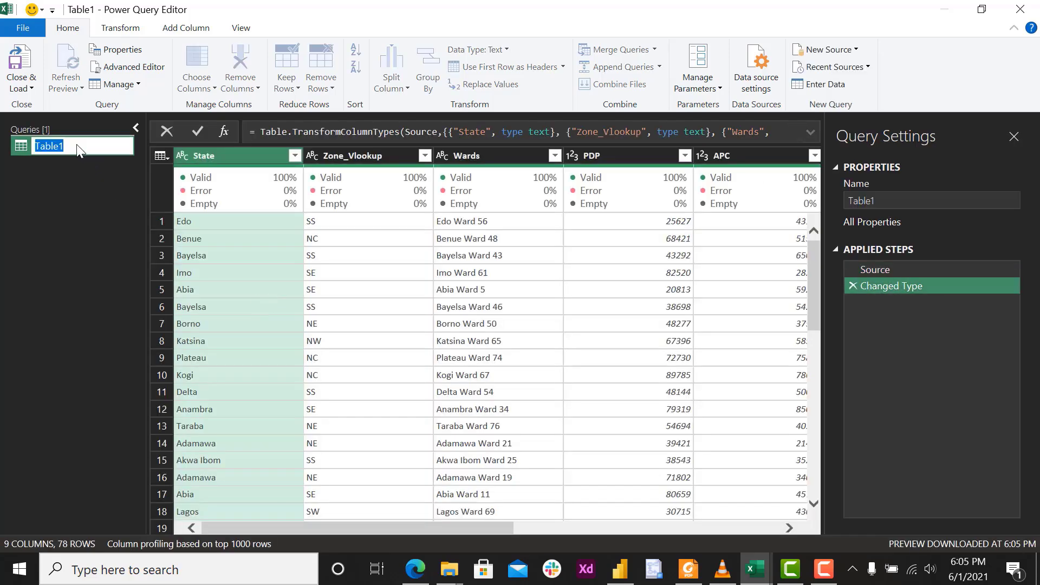
pyautogui.press('BackSpace')
pyautogui.write('PowerQuery_State')
pyautogui.press('Return')
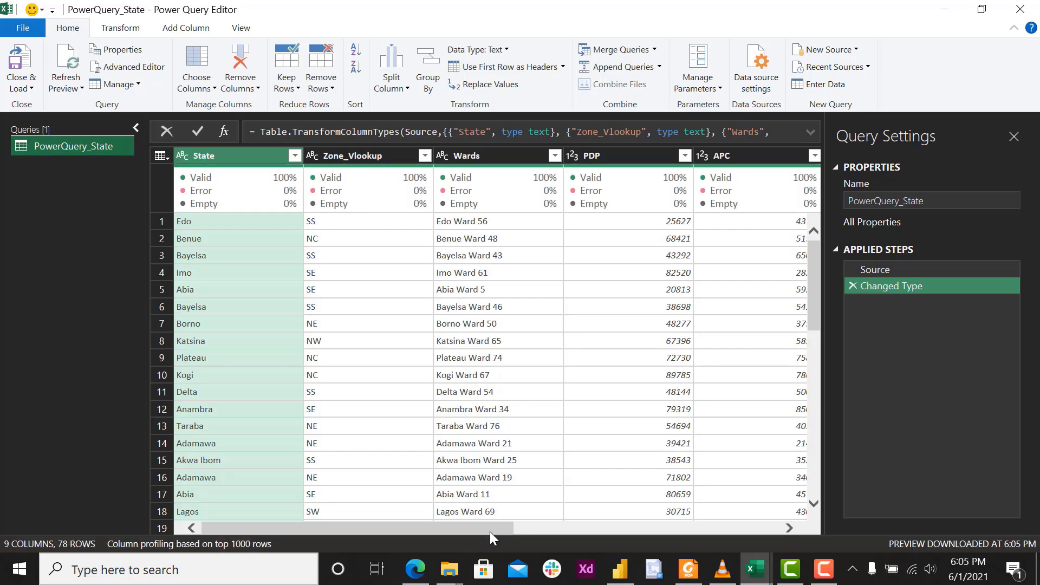
# Close the query editor and load PowerQuery_State into the workbook.
pyautogui.moveTo(489, 530); pyautogui.dragTo(403, 520)
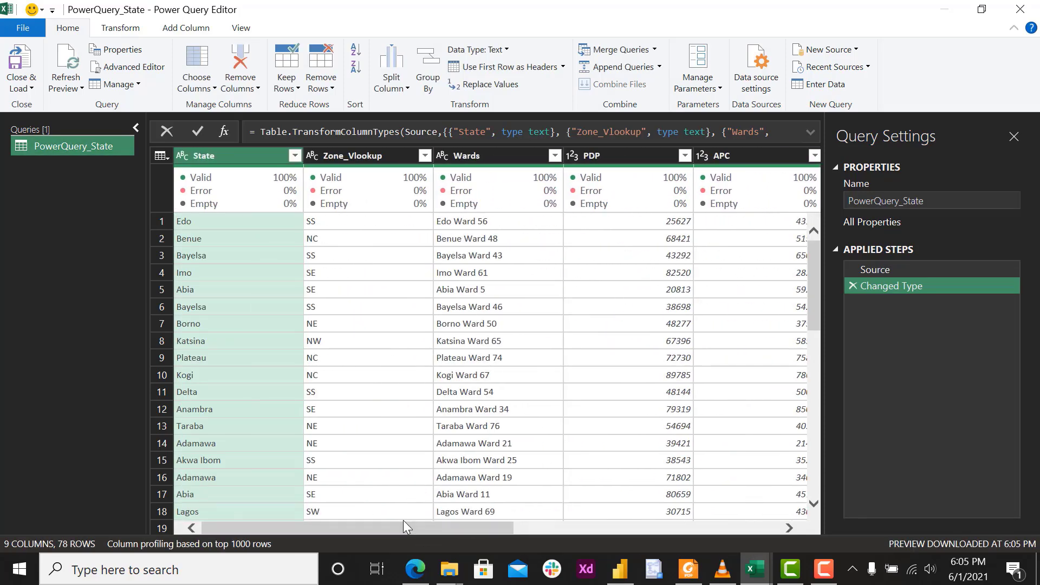
pyautogui.click(122, 28)
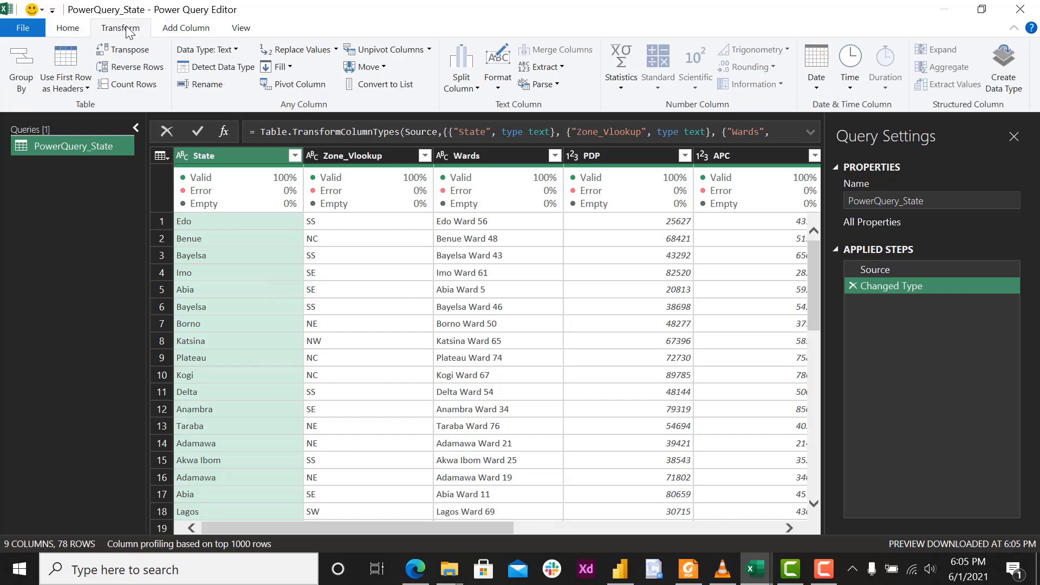
pyautogui.click(235, 31)
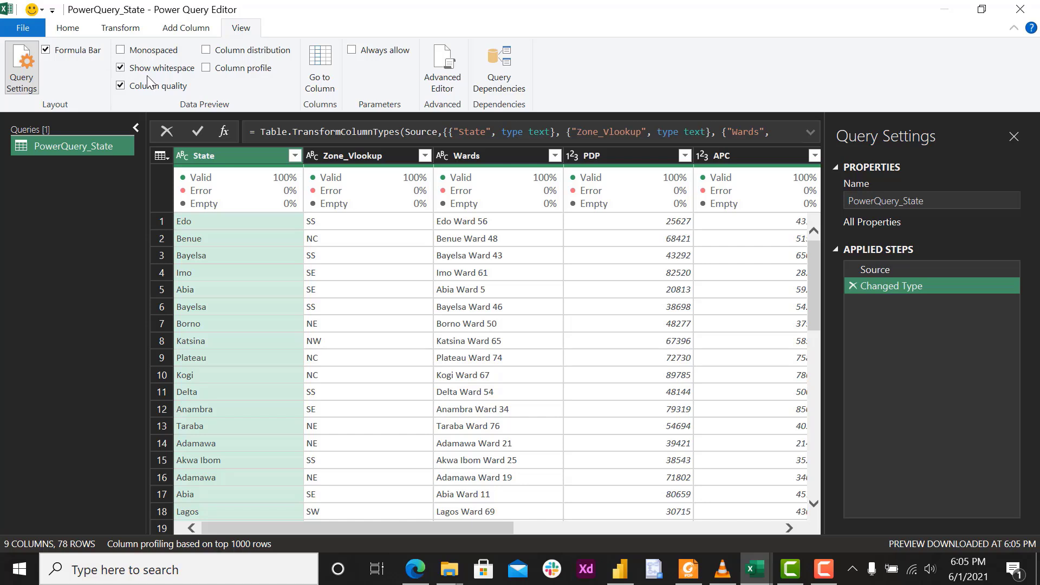
pyautogui.click(71, 32)
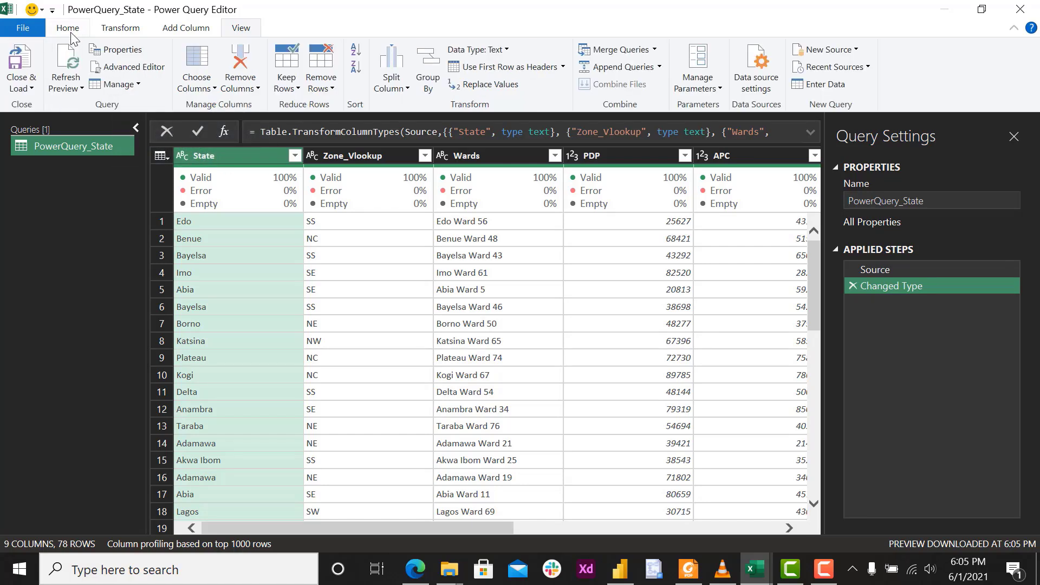
pyautogui.click(15, 65)
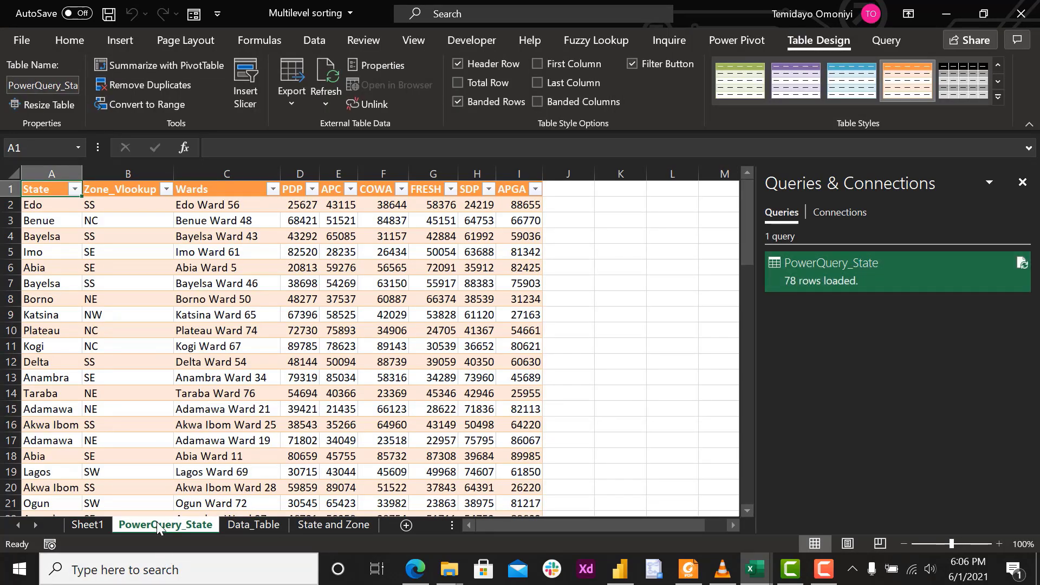
# Load the State and Zone sheet's range $A$1:$B$38 with headers into Power Query using From Table/Range.
pyautogui.click(252, 522)
pyautogui.click(325, 521)
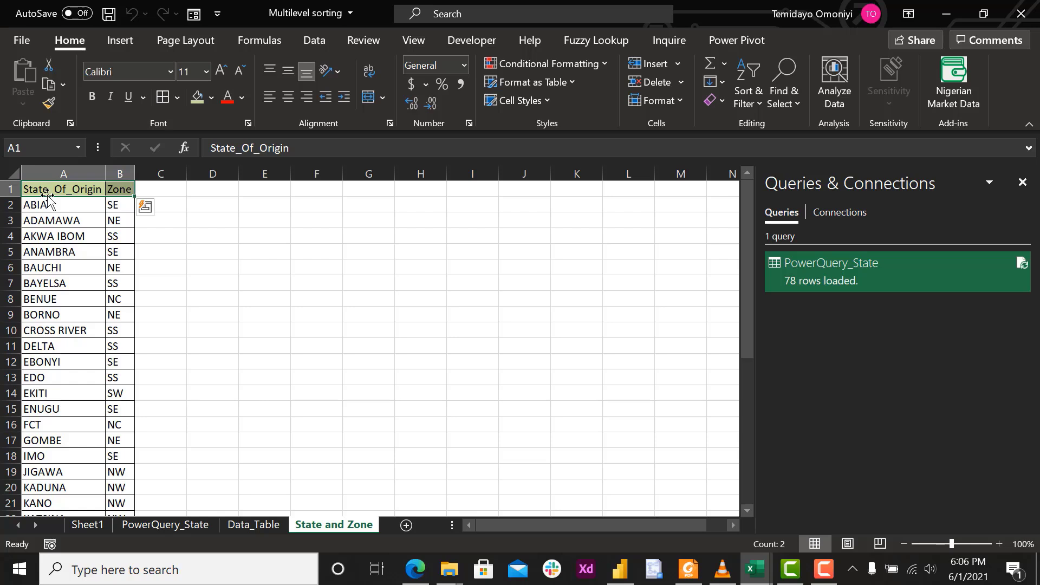
pyautogui.click(51, 221)
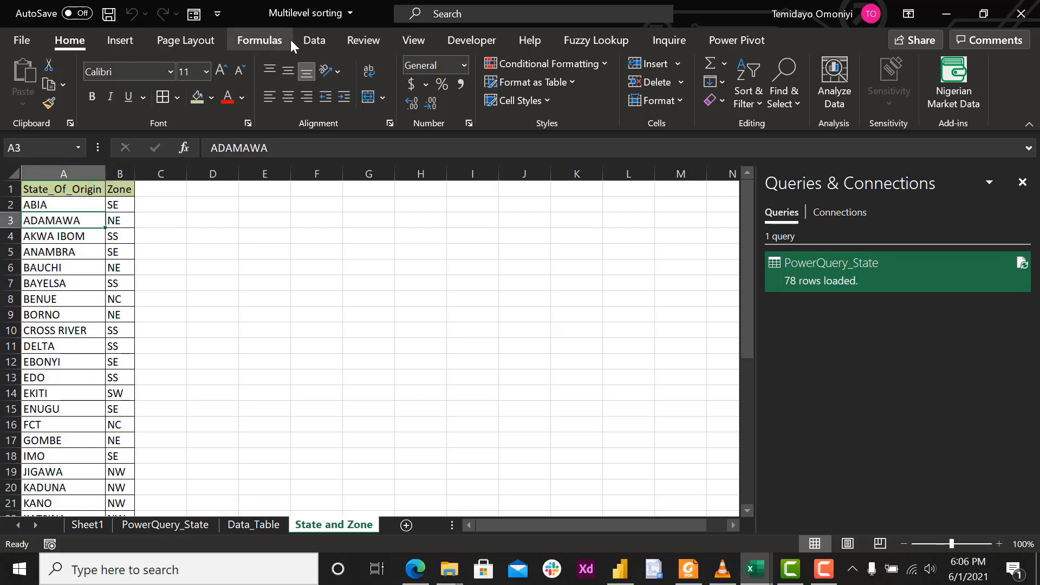
pyautogui.click(313, 40)
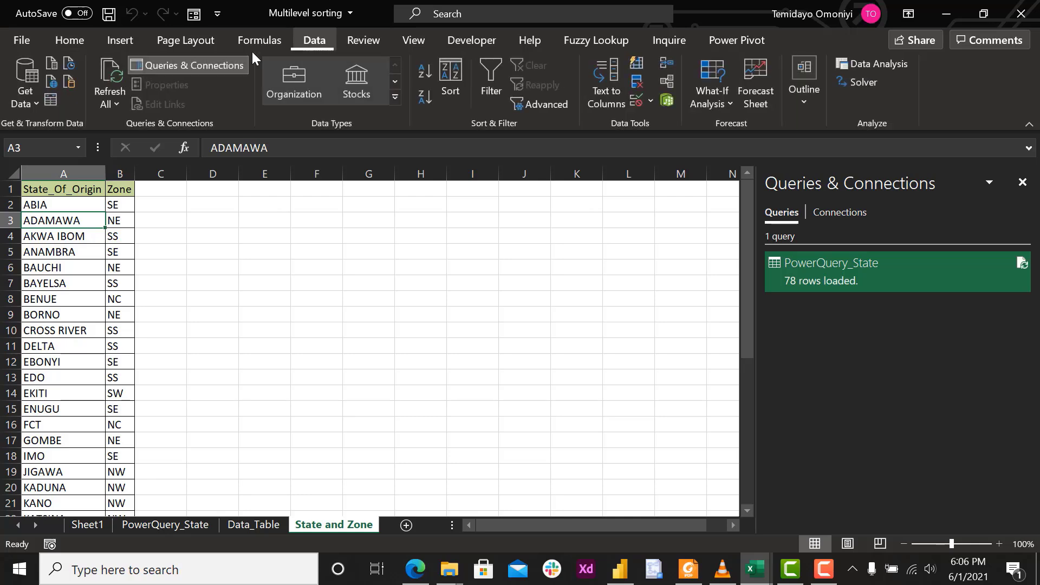
pyautogui.click(51, 101)
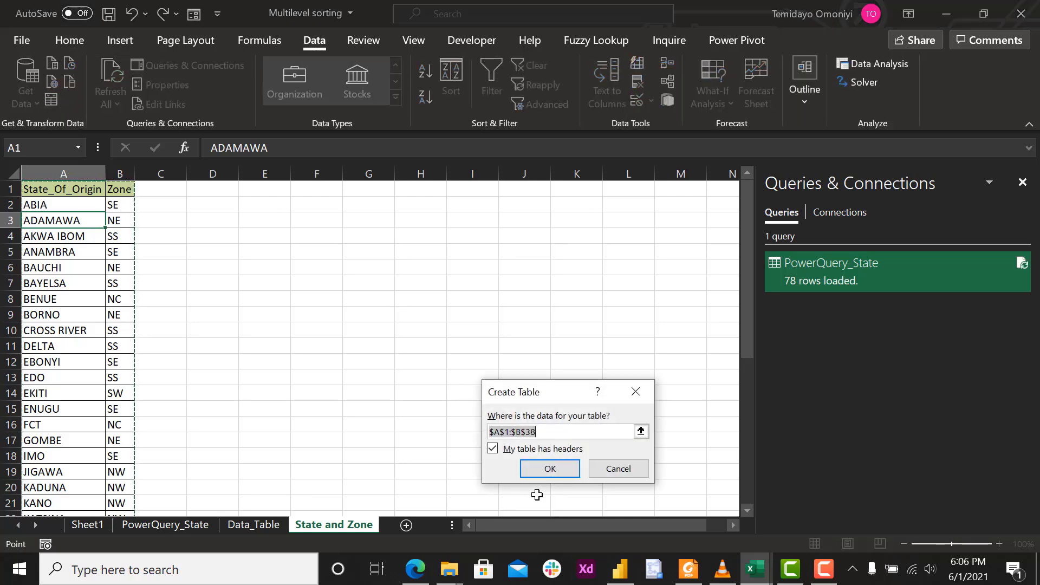
pyautogui.click(547, 469)
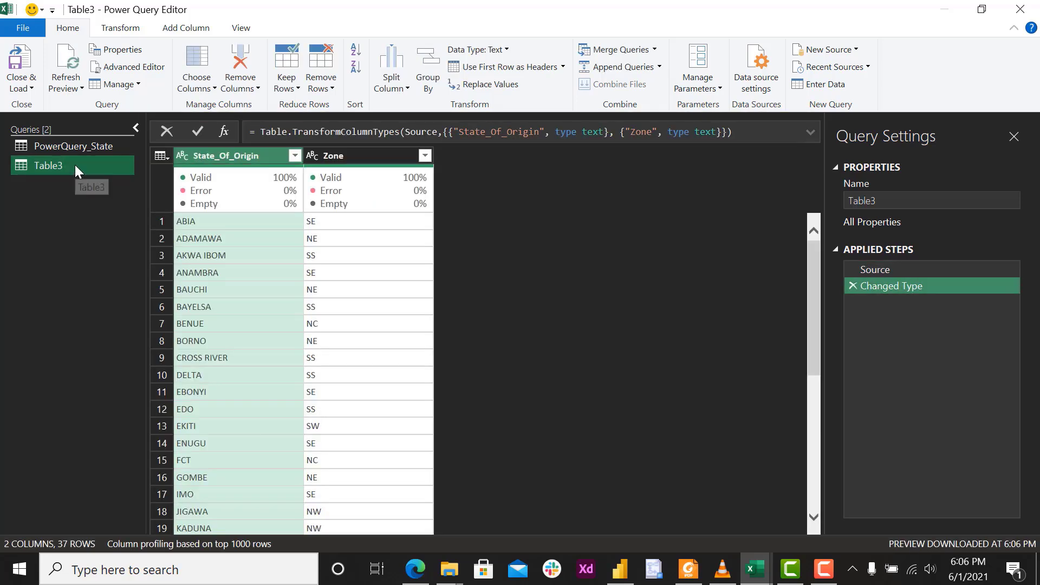
# Rename the new state and zone query as State_zone_Query.
pyautogui.doubleClick(75, 165)
pyautogui.press('BackSpace')
pyautogui.write('Sat')
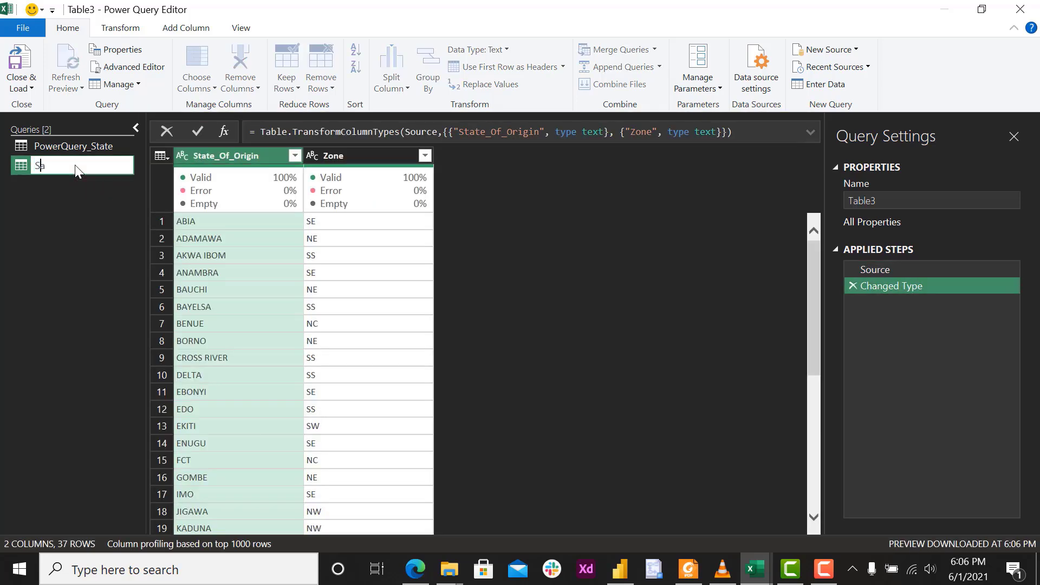
pyautogui.press('BackSpace')
pyautogui.press('BackSpace')
pyautogui.write('Sta')
pyautogui.press('BackSpace')
pyautogui.press('BackSpace')
pyautogui.press('BackSpace')
pyautogui.press('BackSpace')
pyautogui.write('zone_Query')
pyautogui.press('Return')
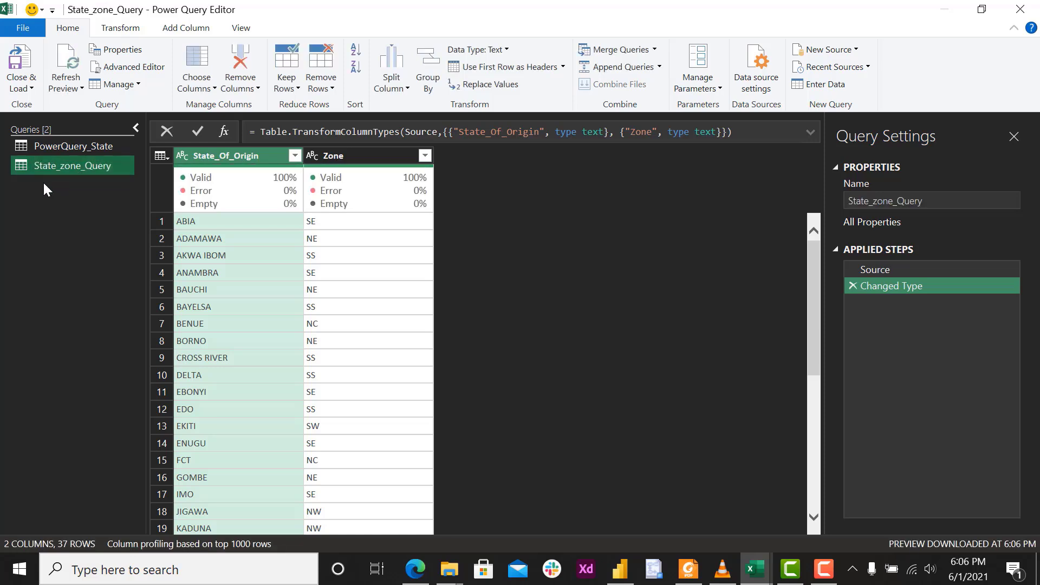
# Start Merge Queries as New with PowerQuery_State as the first table and State_zone_Query as the second.
pyautogui.click(53, 150)
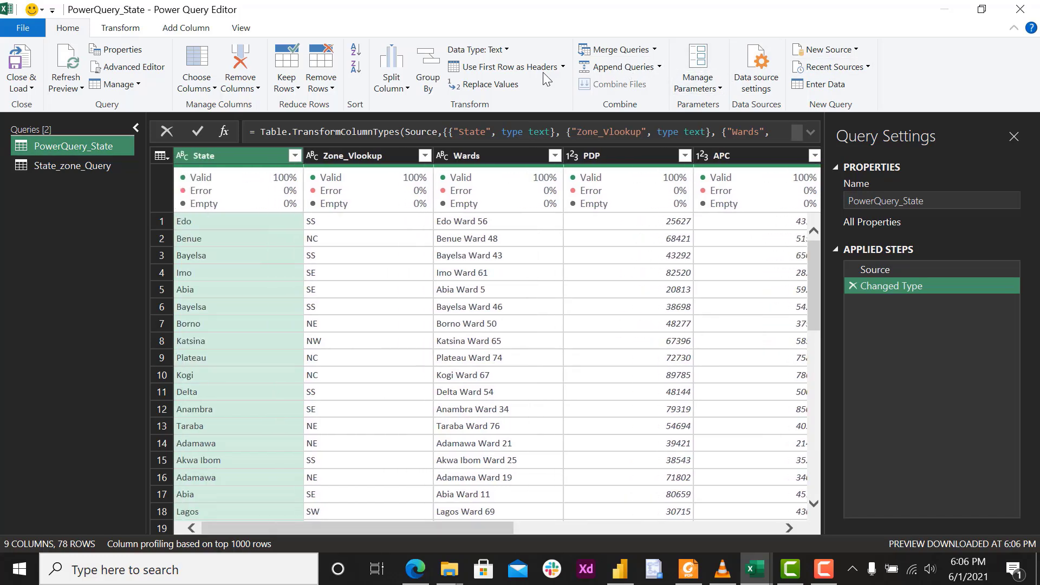
pyautogui.click(654, 50)
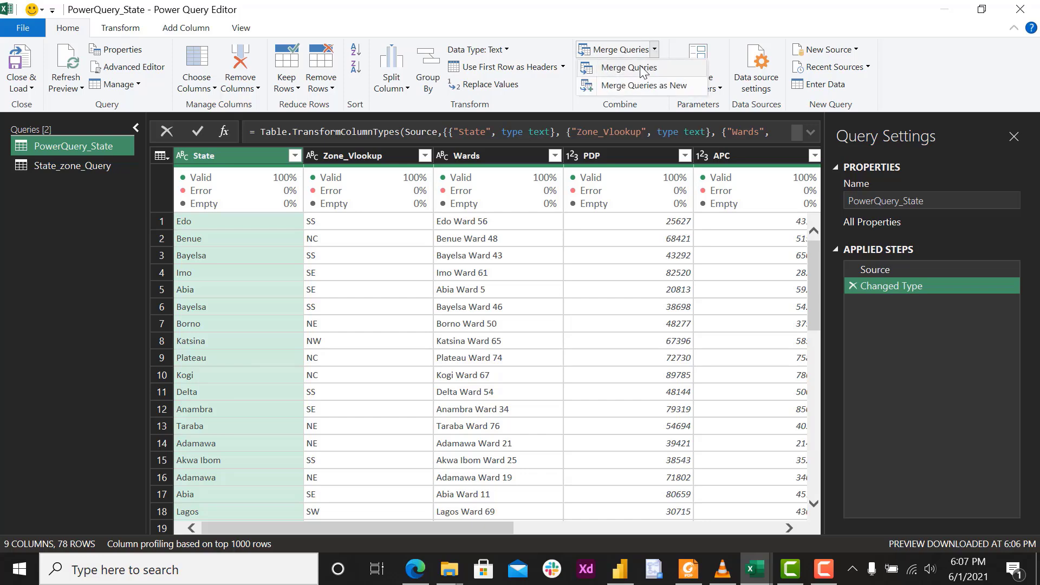
pyautogui.click(641, 87)
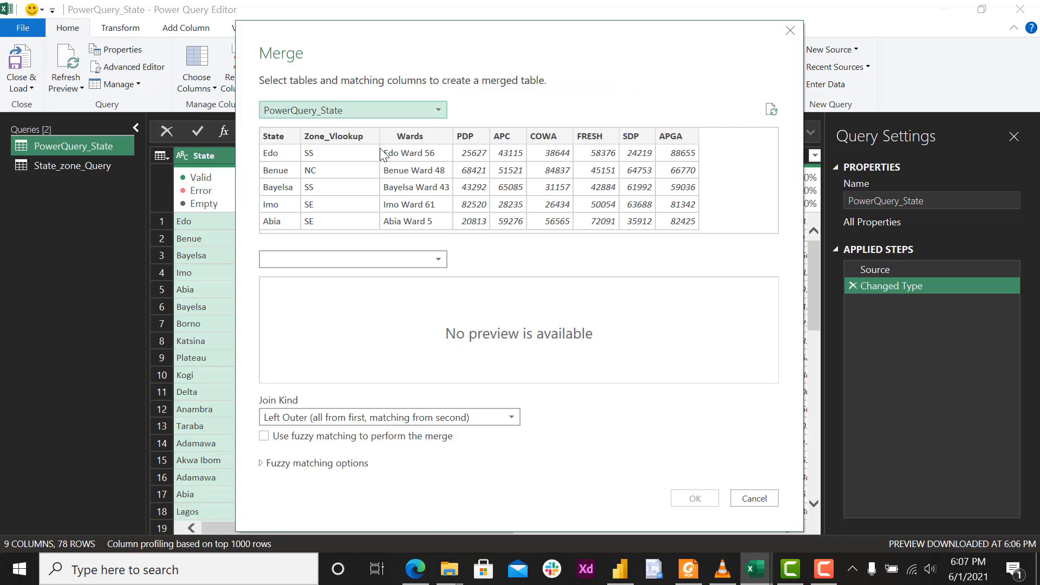
pyautogui.click(437, 259)
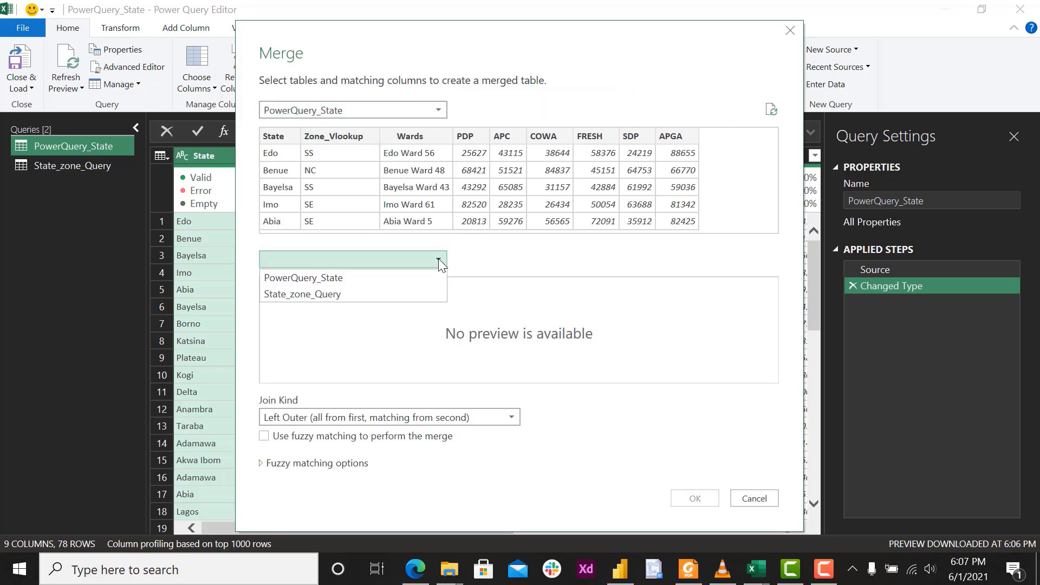
pyautogui.click(326, 292)
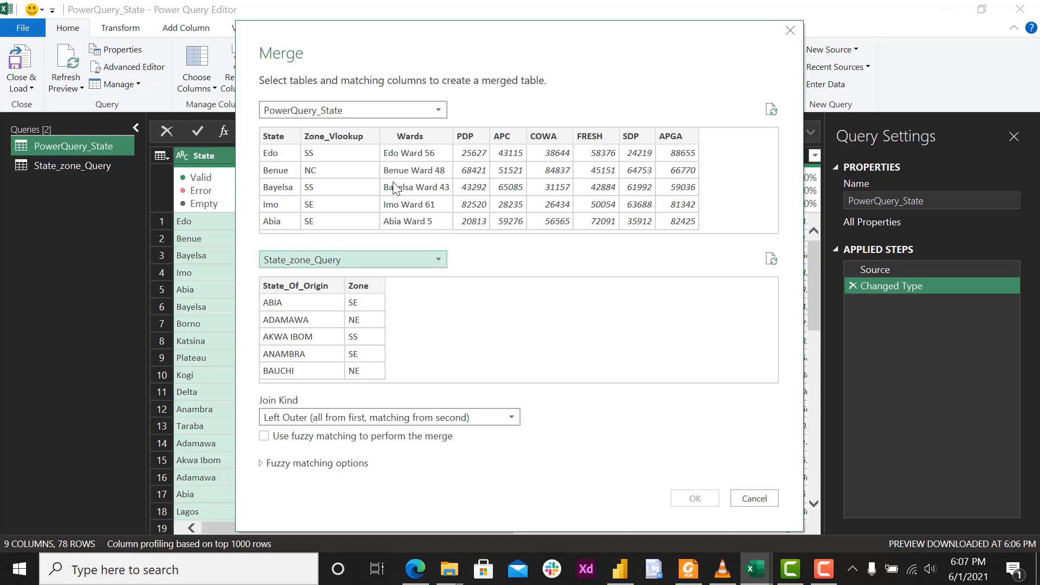
# Match State to State_Of_Origin, enable fuzzy matching, and create the merged query with the Left Outer join.
pyautogui.click(277, 138)
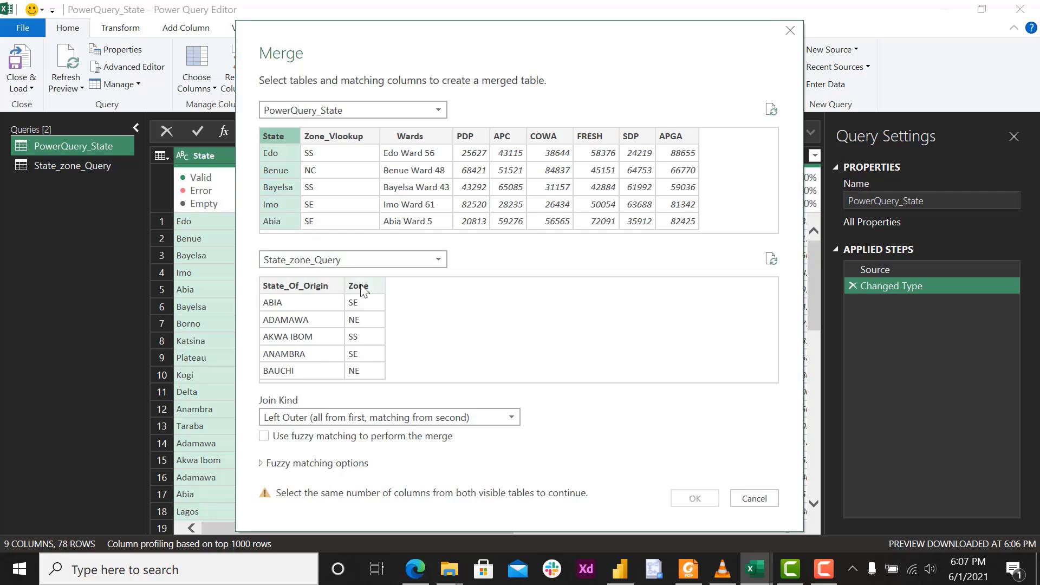
pyautogui.click(308, 287)
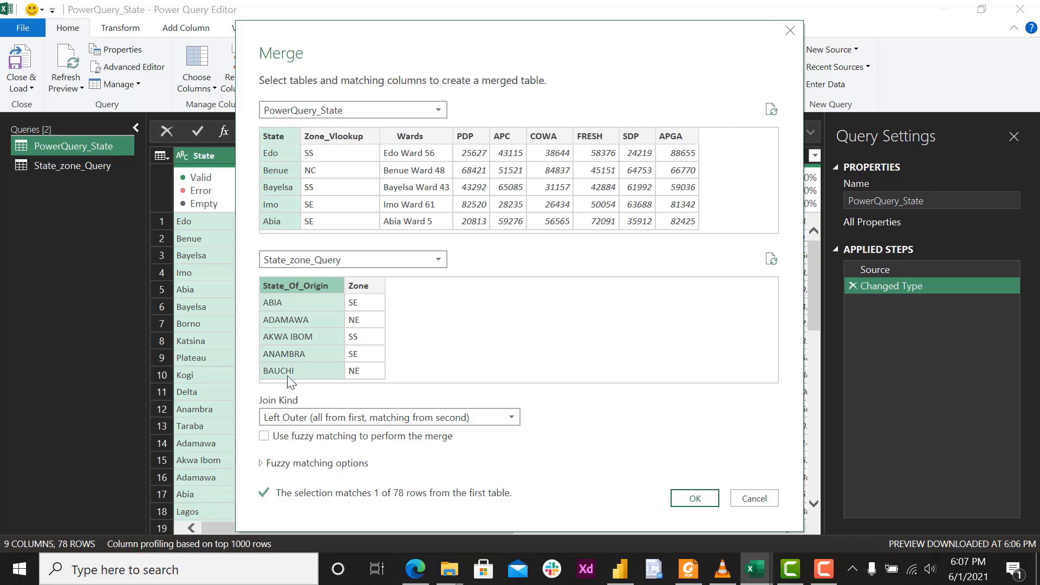
pyautogui.click(264, 436)
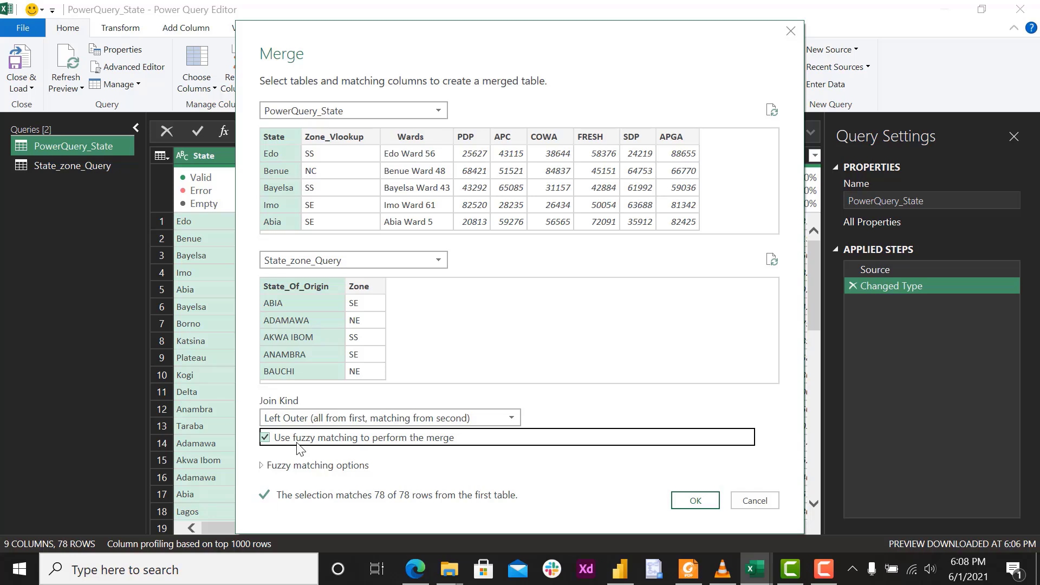
pyautogui.click(675, 505)
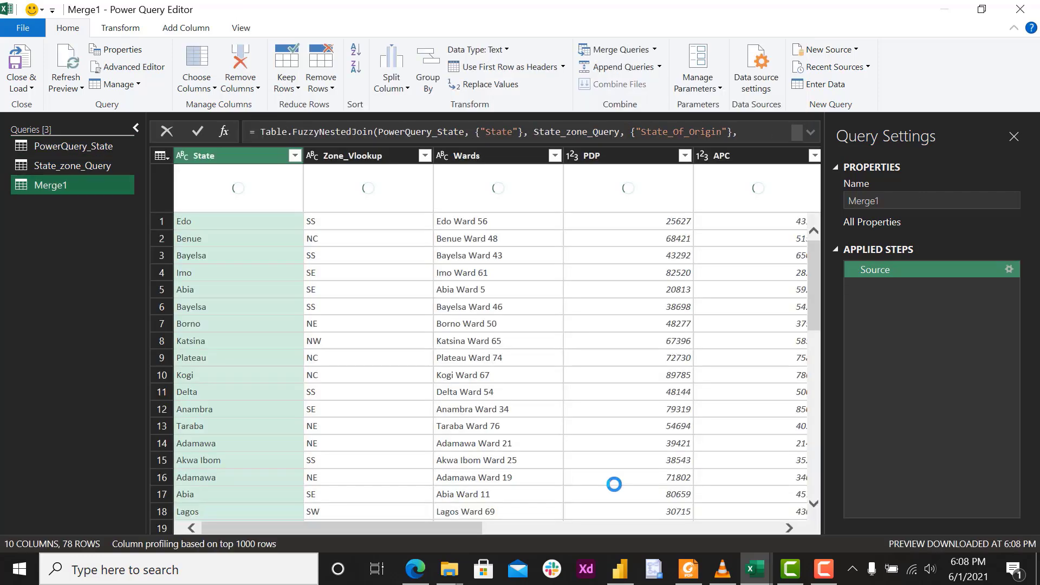
# Expand the merged State_zone_Query column to include only Zone, keeping the original column name as prefix.
pyautogui.moveTo(335, 528); pyautogui.dragTo(710, 541)
pyautogui.moveTo(720, 200)
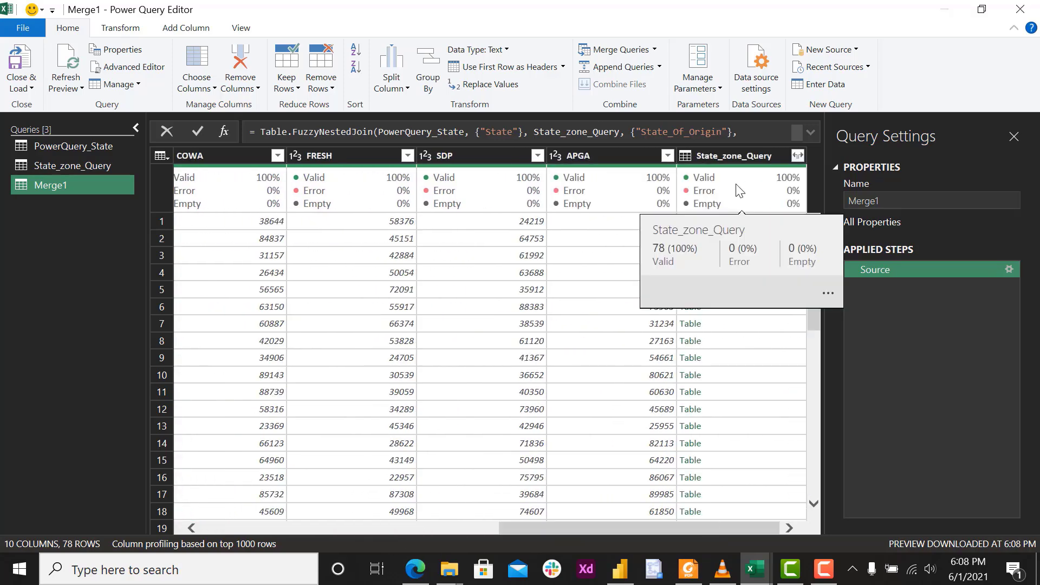
pyautogui.click(797, 156)
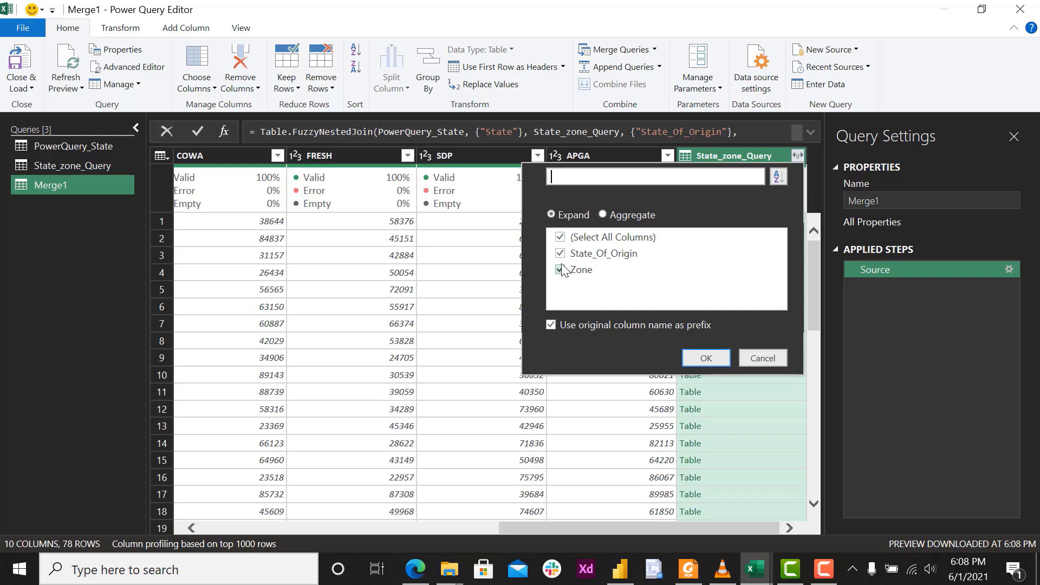
pyautogui.click(560, 237)
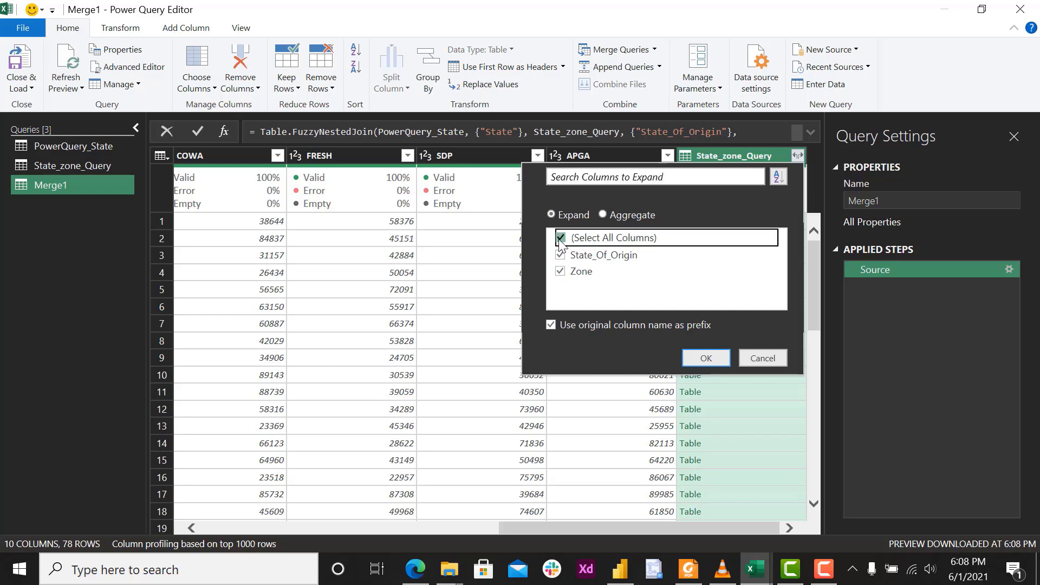
pyautogui.click(561, 271)
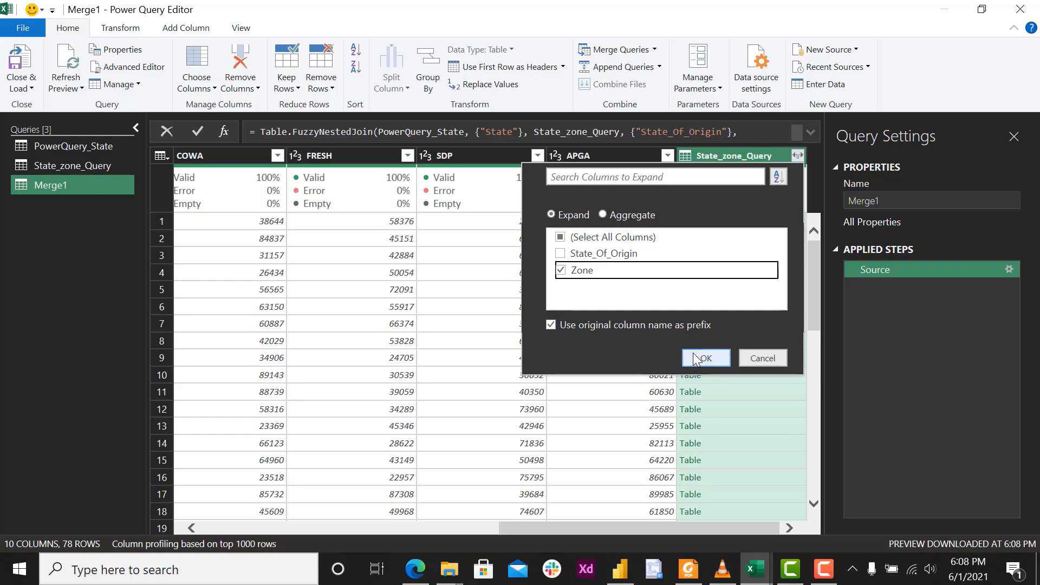
pyautogui.click(696, 358)
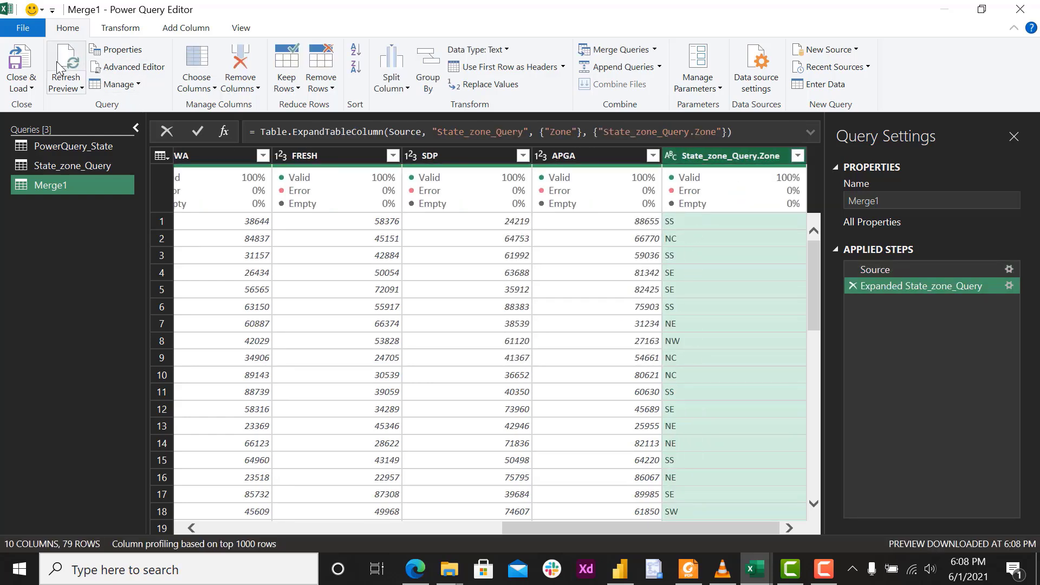
# Close and load the merged query into the workbook, and compare its Zone_Vlookup and State_zone_Query.Zone columns.
pyautogui.click(22, 58)
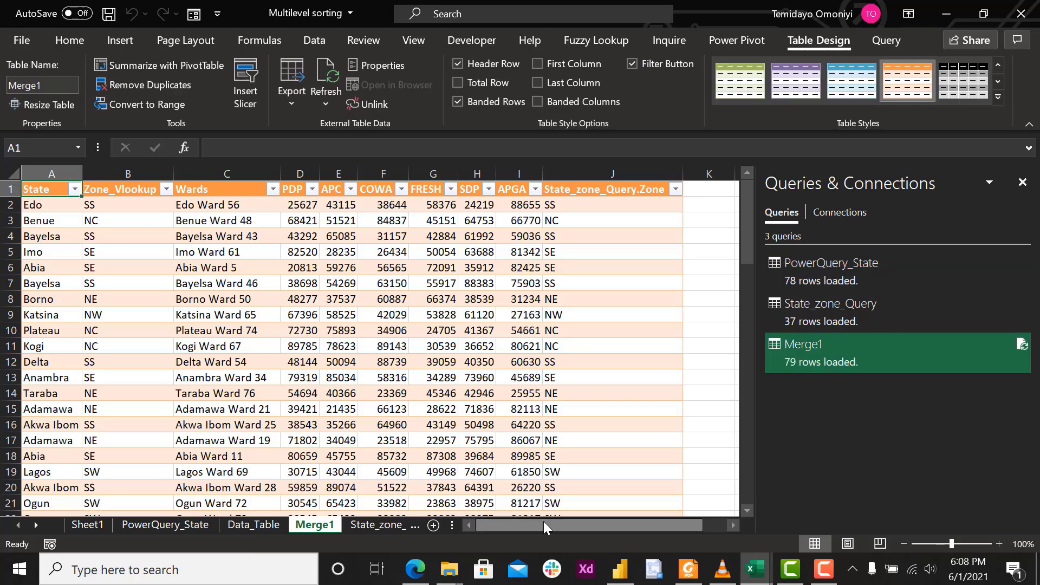
pyautogui.moveTo(544, 521)
pyautogui.mouseDown()
pyautogui.moveTo(560, 520)
pyautogui.moveTo(541, 518)
pyautogui.mouseUp()
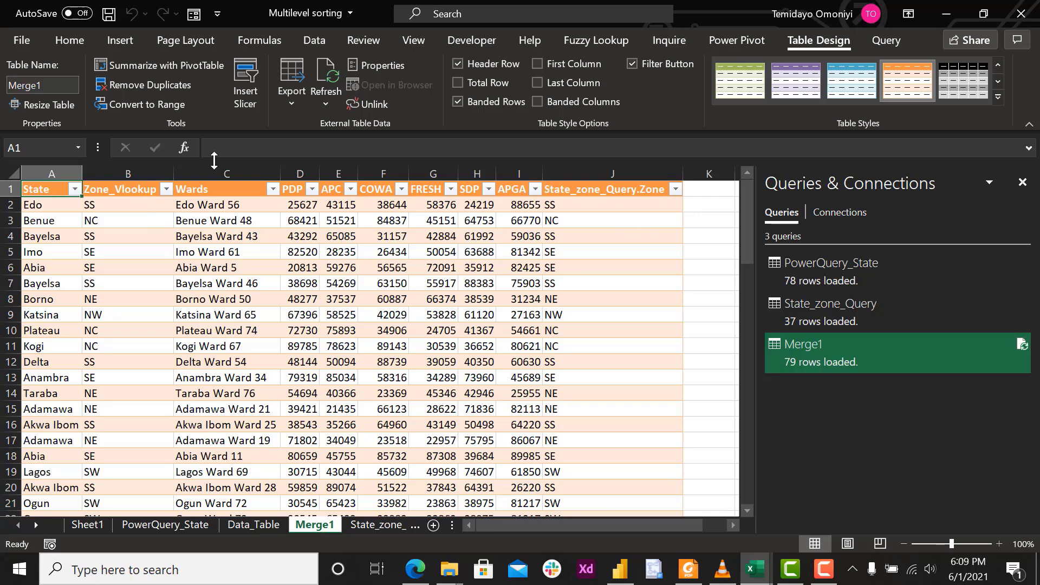
pyautogui.click(120, 191)
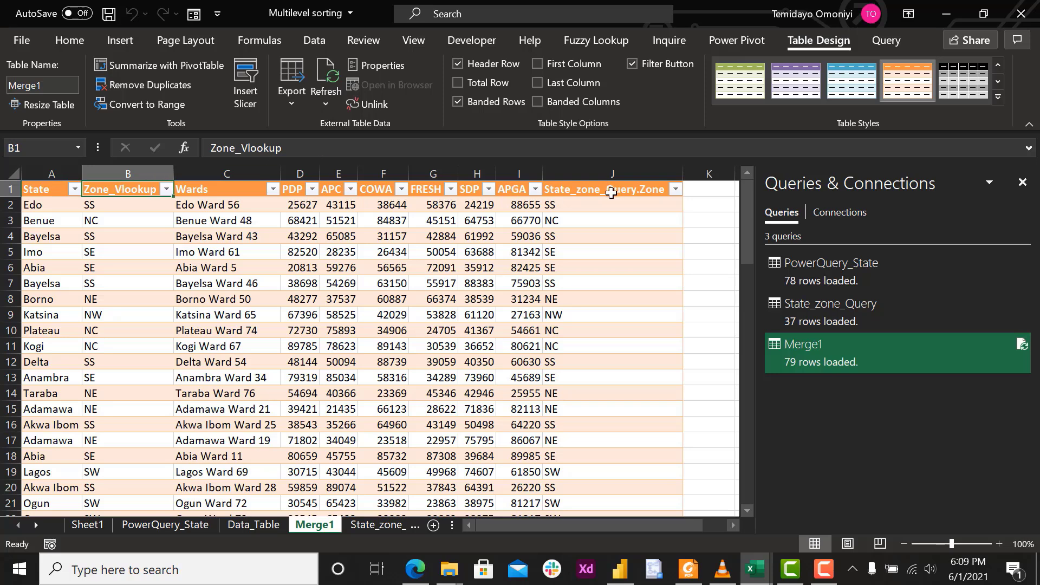
pyautogui.click(610, 193)
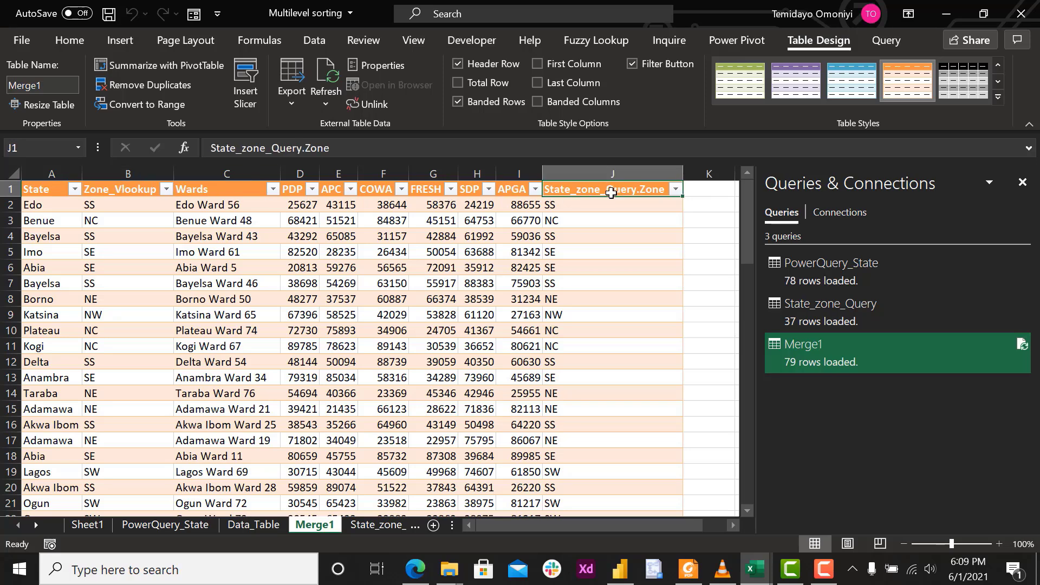